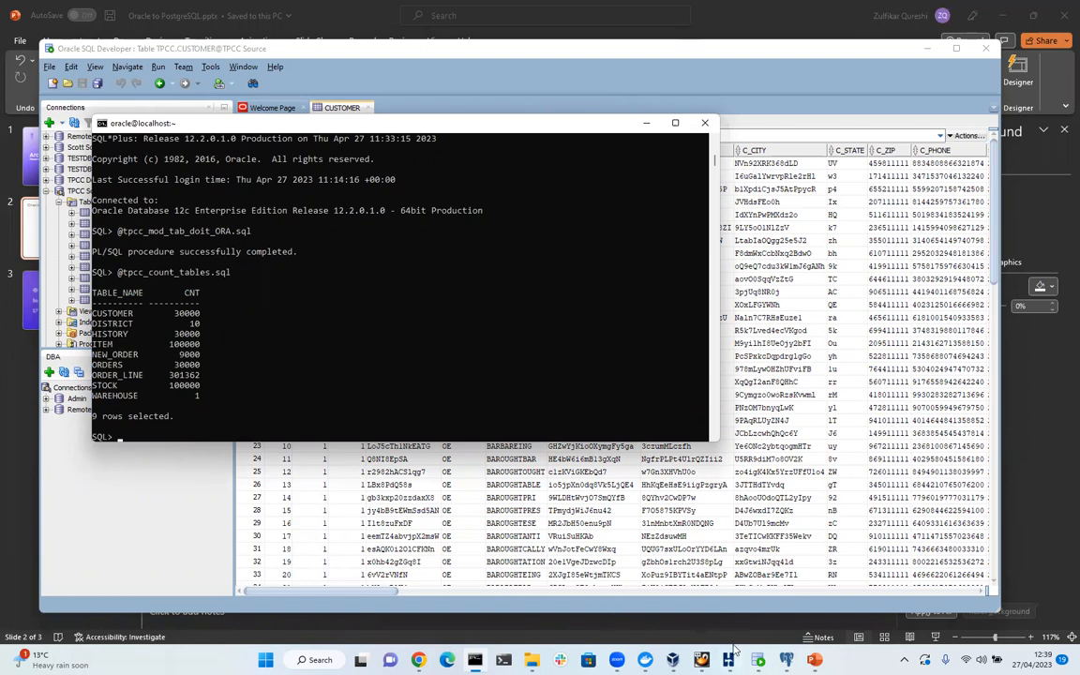
List the TPCC table row counts in SQL*Plus: CUSTOMER 30000, ORDER_LINE 301362, WAREHOUSE 1.
mouse_move(729, 656)
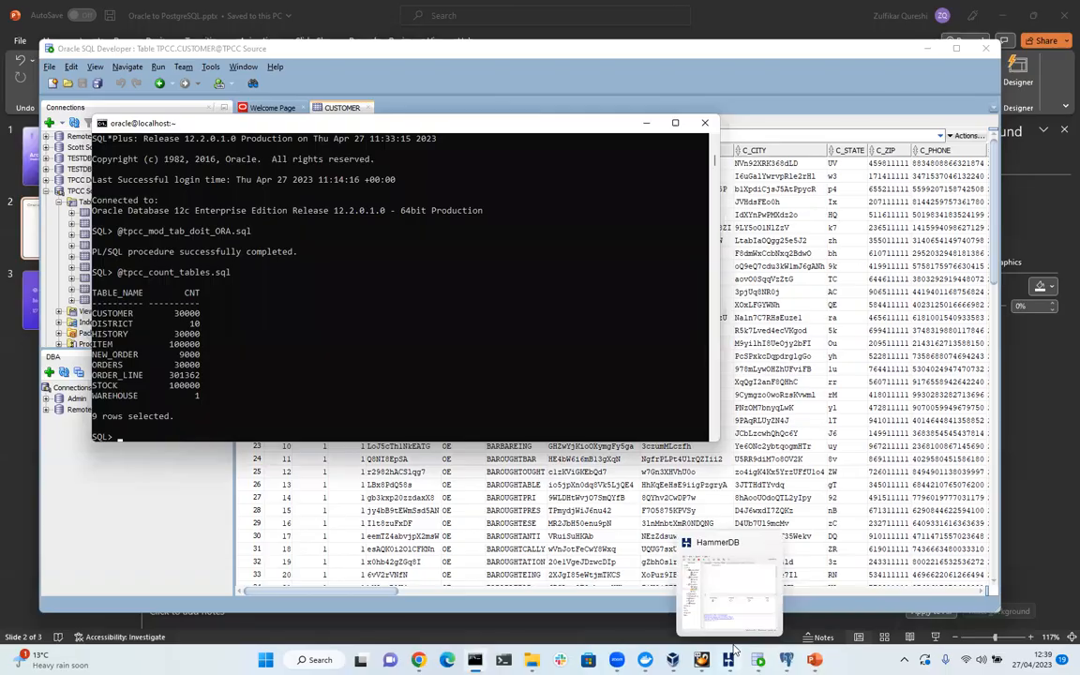
Review the public and replicate schemas of targetdb in pgAdmin, then return to the Arcion sign-in page.
left_click(786, 660)
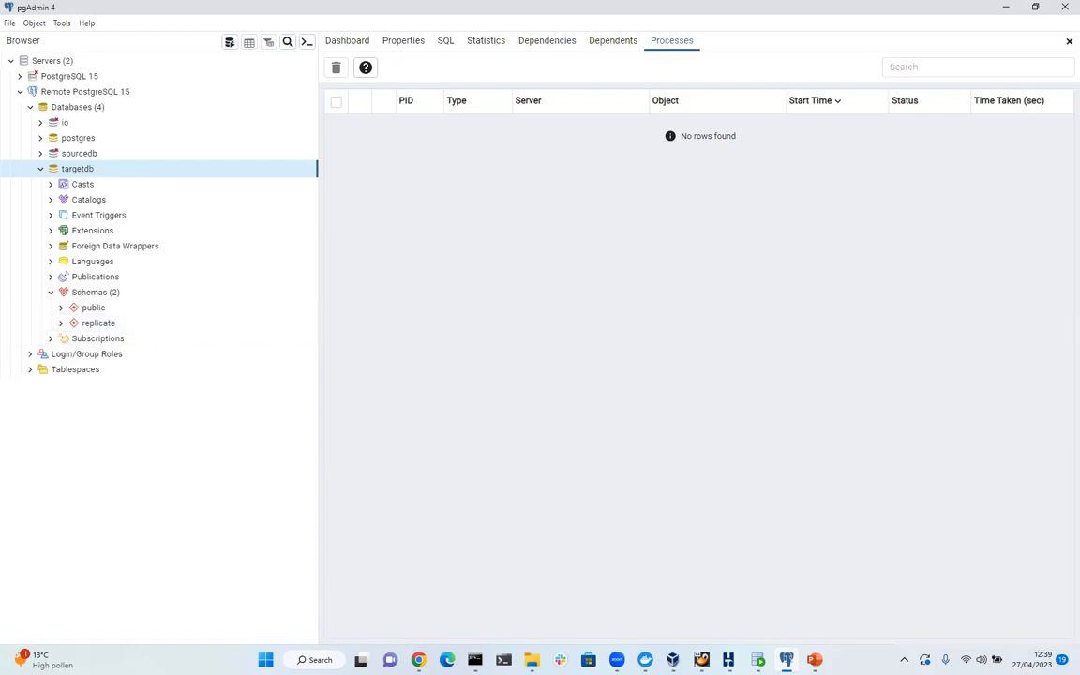
left_click(418, 660)
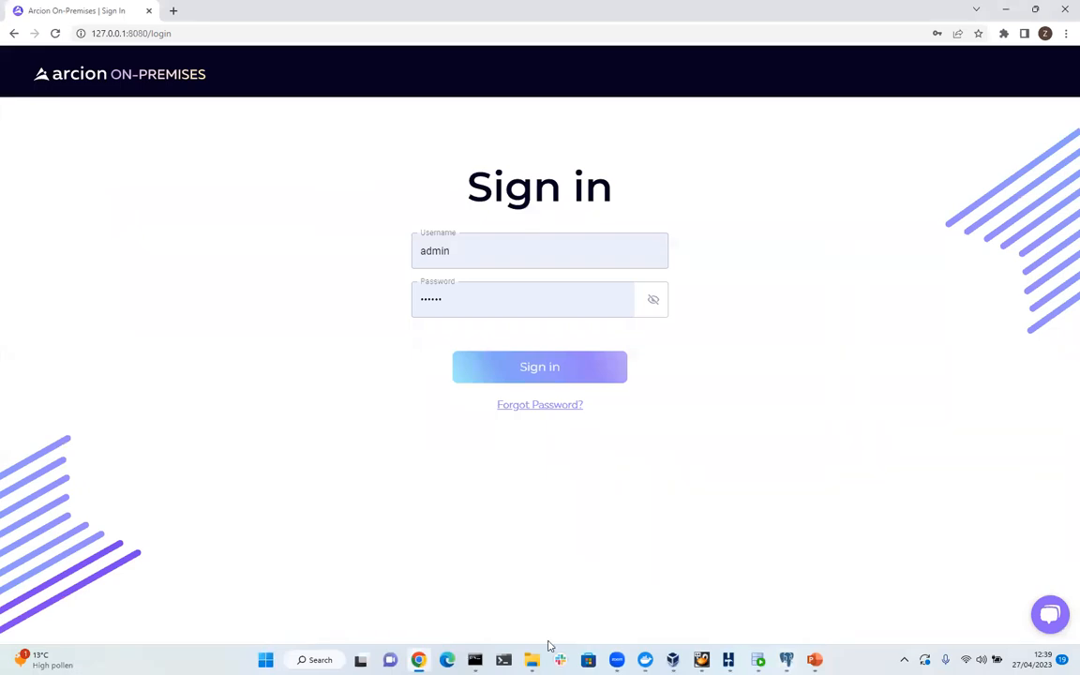
Show Docker Desktop's running replicant-on-premises (8080) and postgres-database (5432) containers.
mouse_move(728, 660)
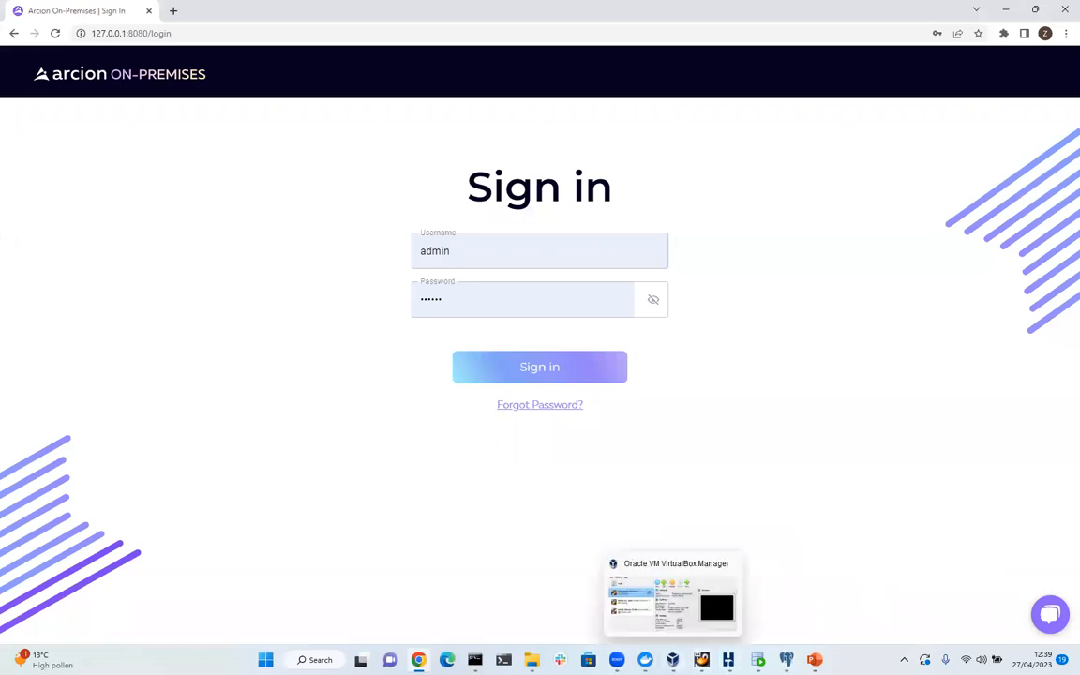
left_click(645, 660)
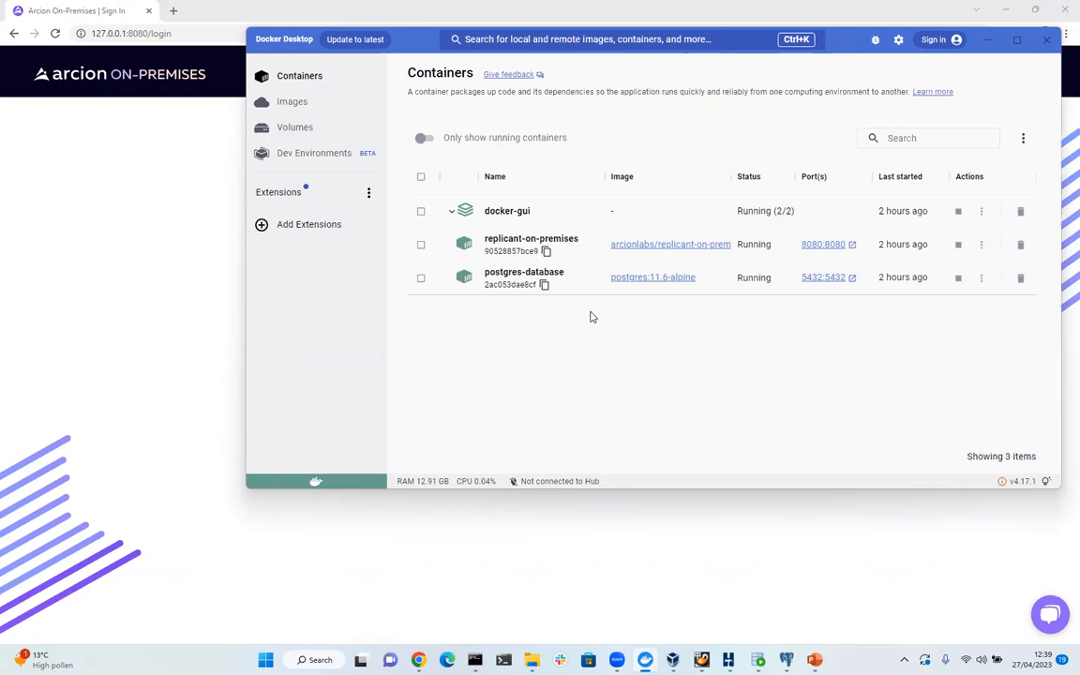
Dismiss Docker Desktop and sign in to Arcion to reach the Replications dashboard.
left_click(571, 513)
left_click(541, 372)
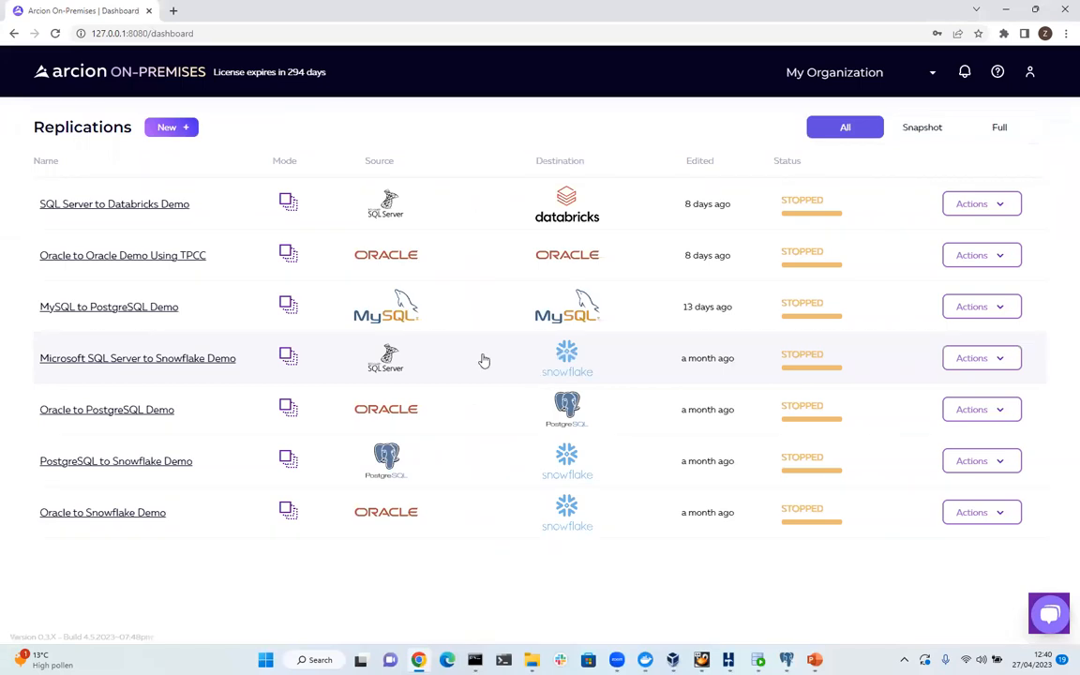
Start a new replication and name it 'Arcion Demo'.
left_click(172, 133)
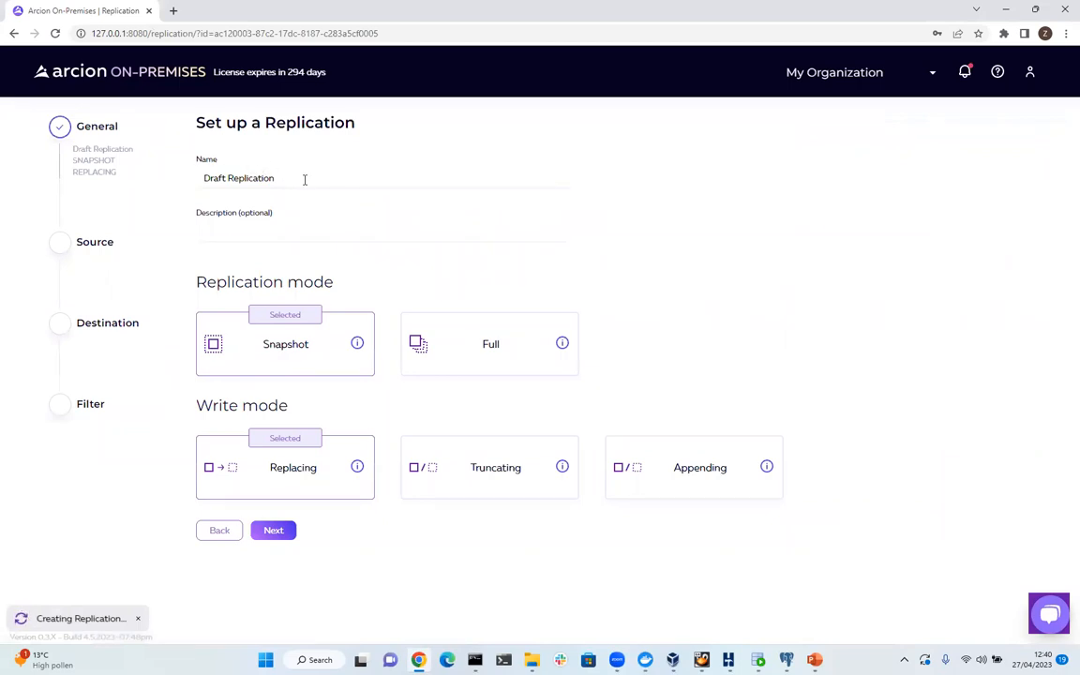
left_click_drag(271, 175, 191, 185)
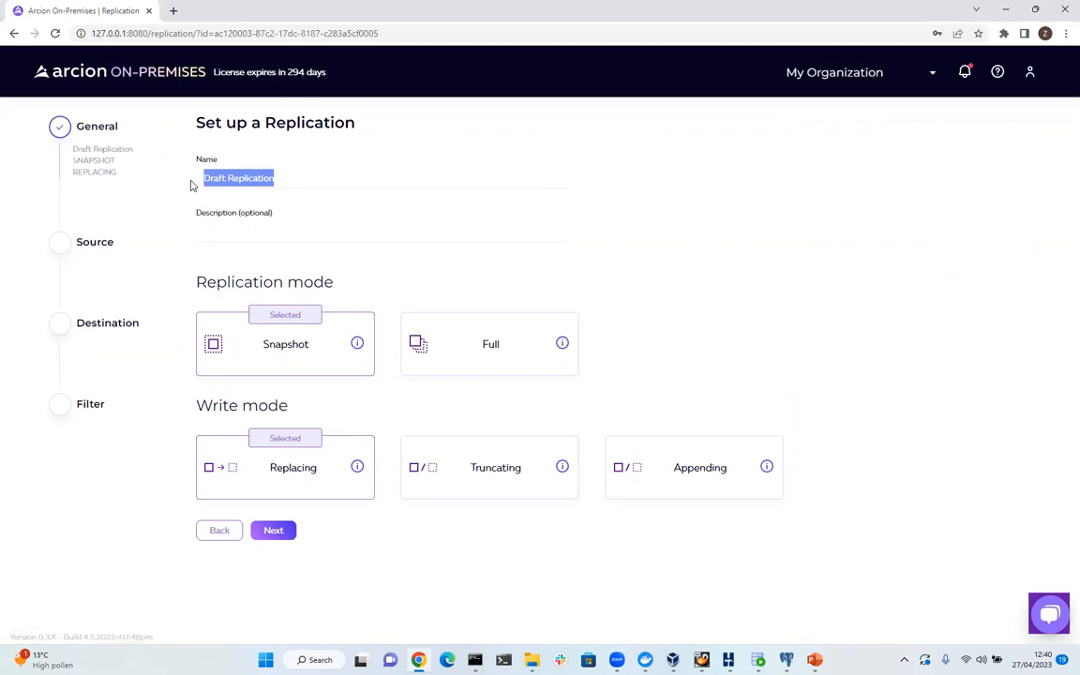
type("Arciopn")
key("BackSpace")
key("BackSpace")
type("n Demo")
Enter 'Oracle to PostgreSQL' as the replication description.
right_click(237, 223)
left_click(237, 223)
type("Oracle to Posthre")
key("BackSpace")
key("BackSpace")
key("BackSpace")
type("greSQL")
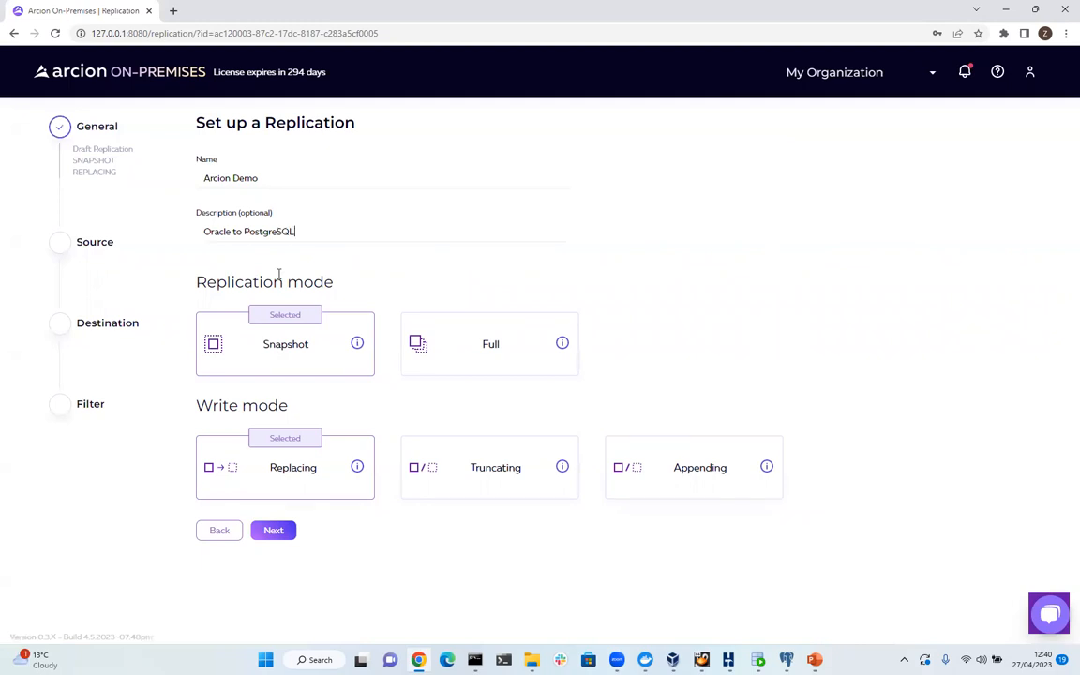
Choose Full replication mode with Replacing writes and continue to the Source step.
mouse_move(358, 345)
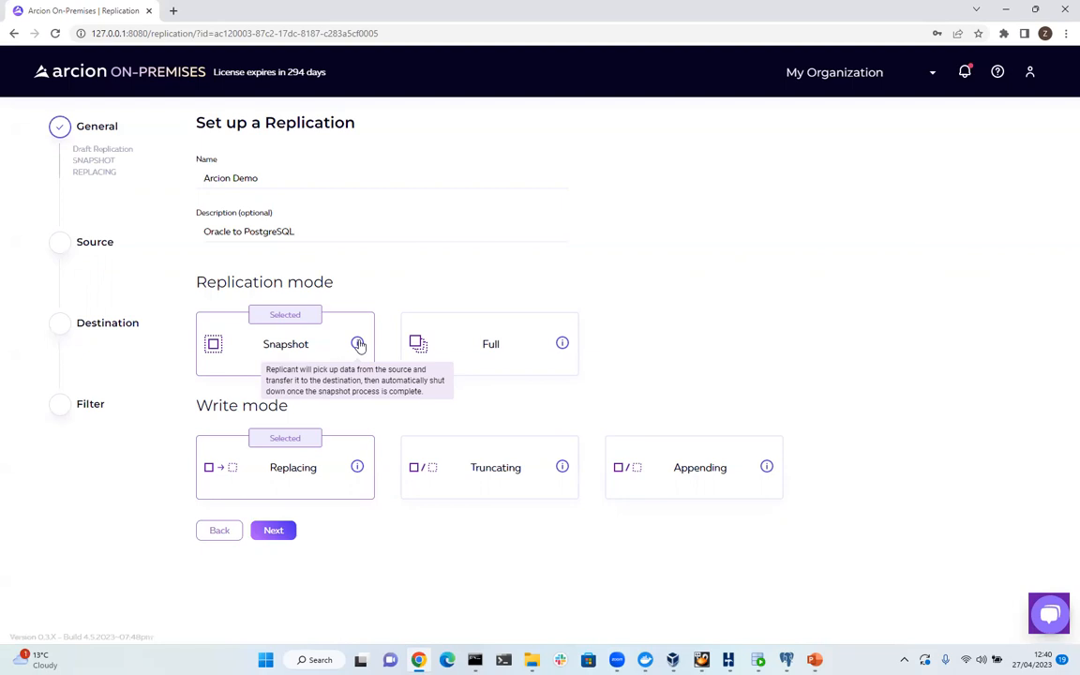
mouse_move(562, 346)
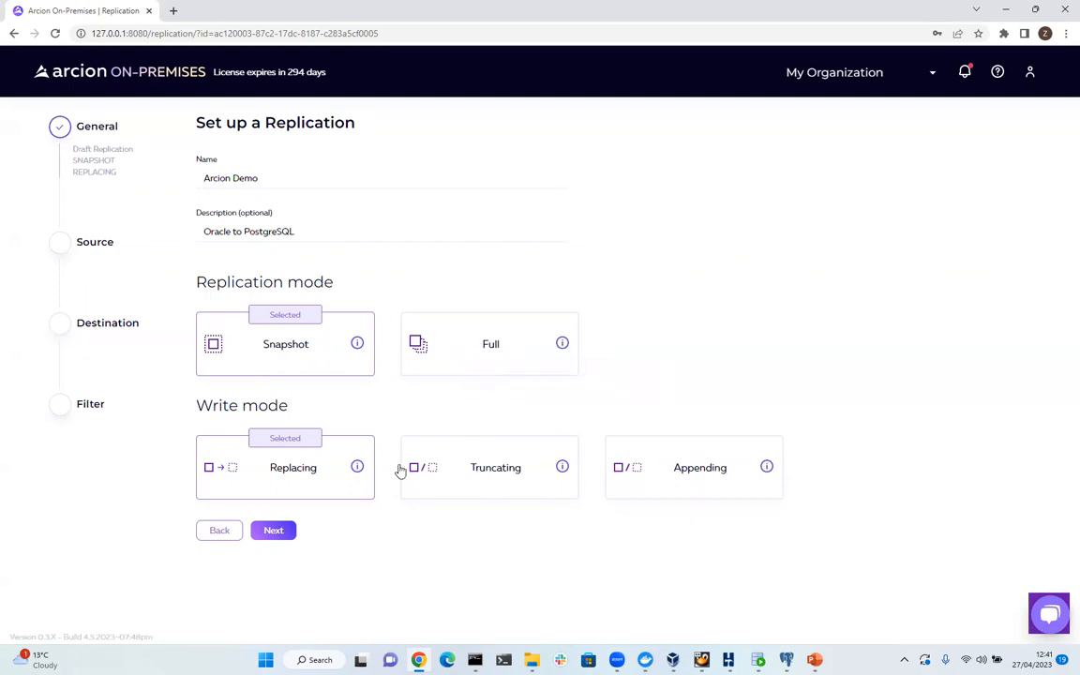
mouse_move(357, 472)
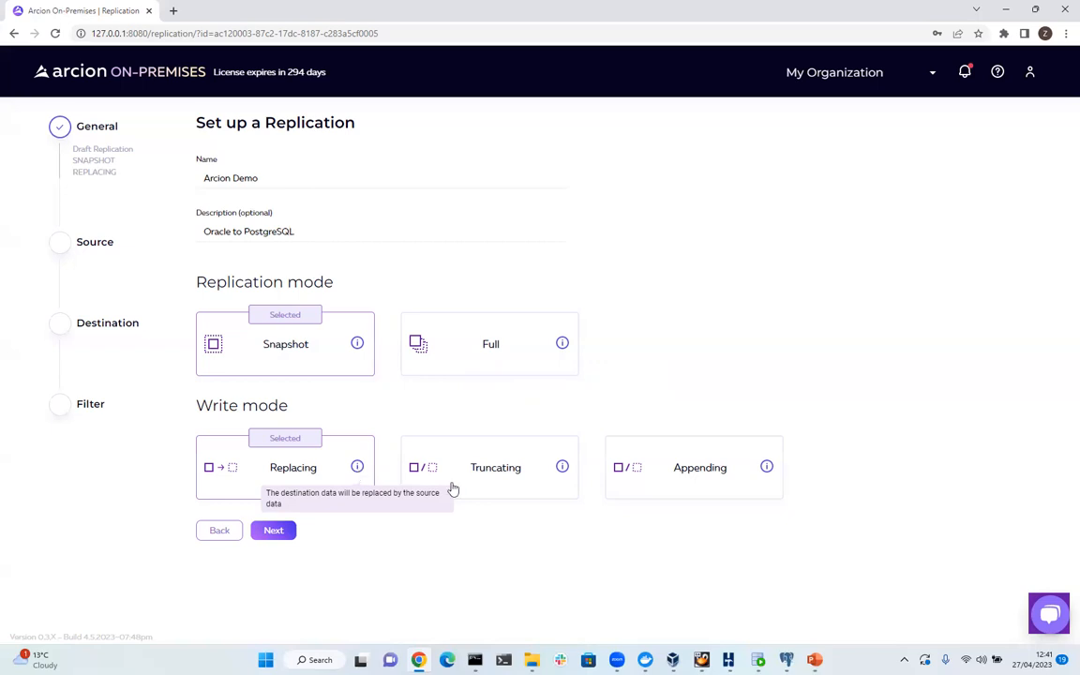
mouse_move(561, 467)
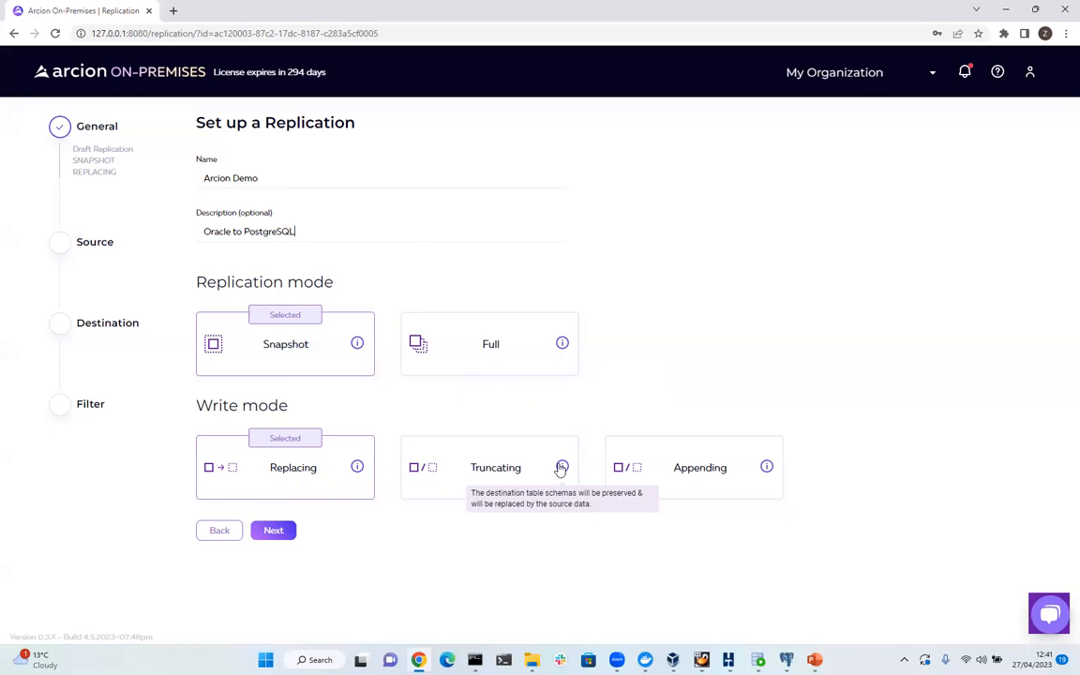
mouse_move(769, 468)
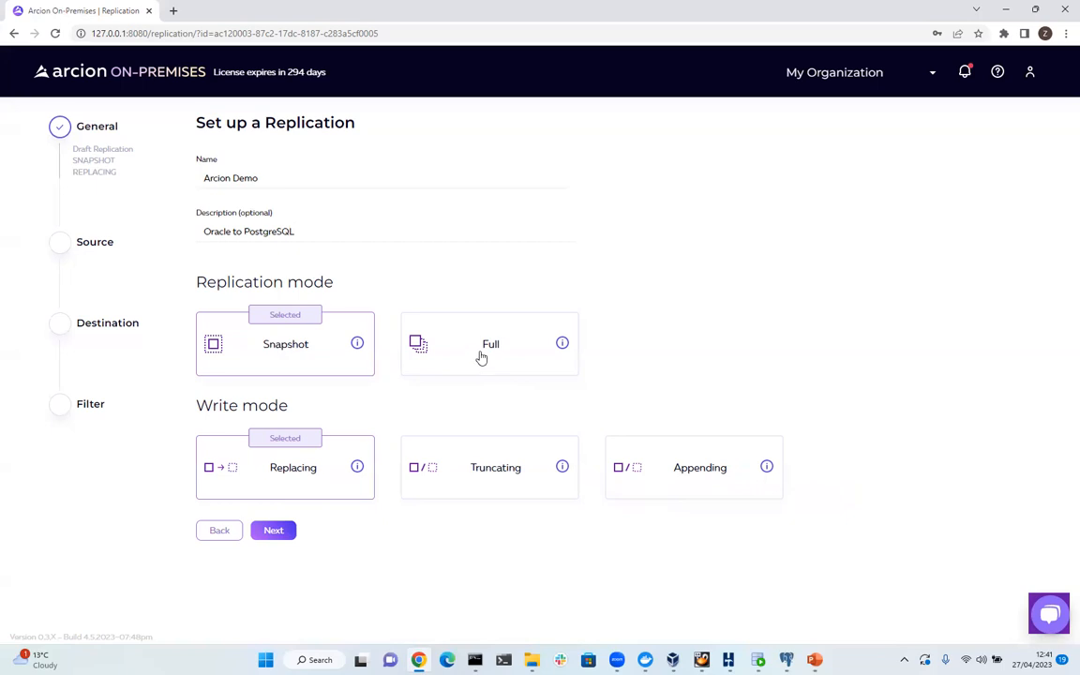
left_click(479, 357)
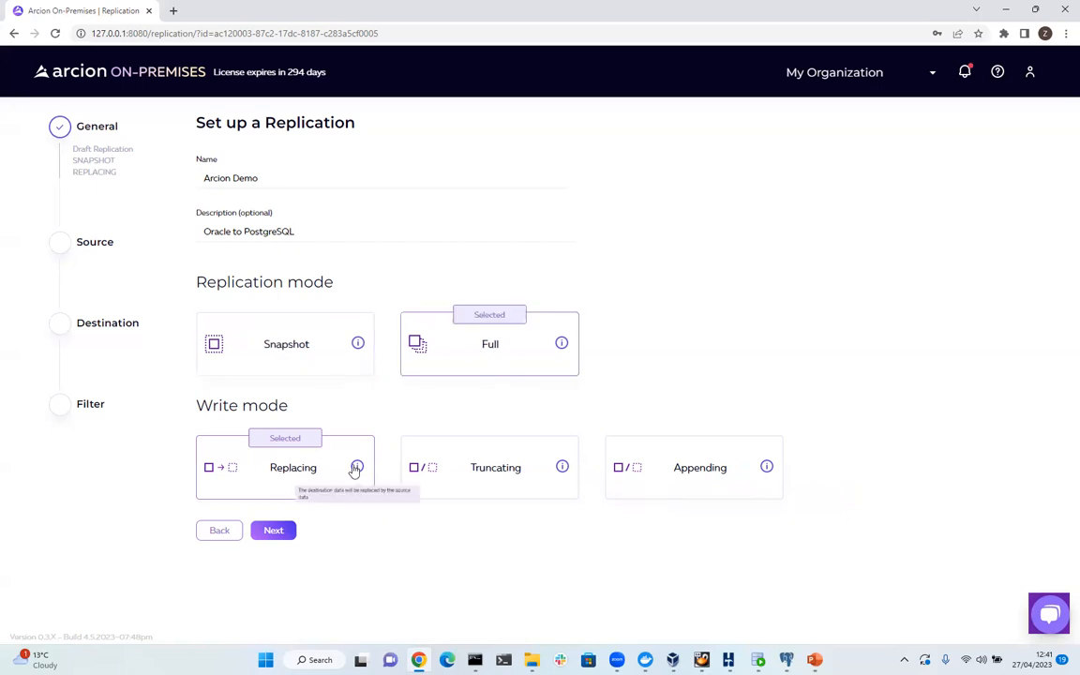
left_click(273, 532)
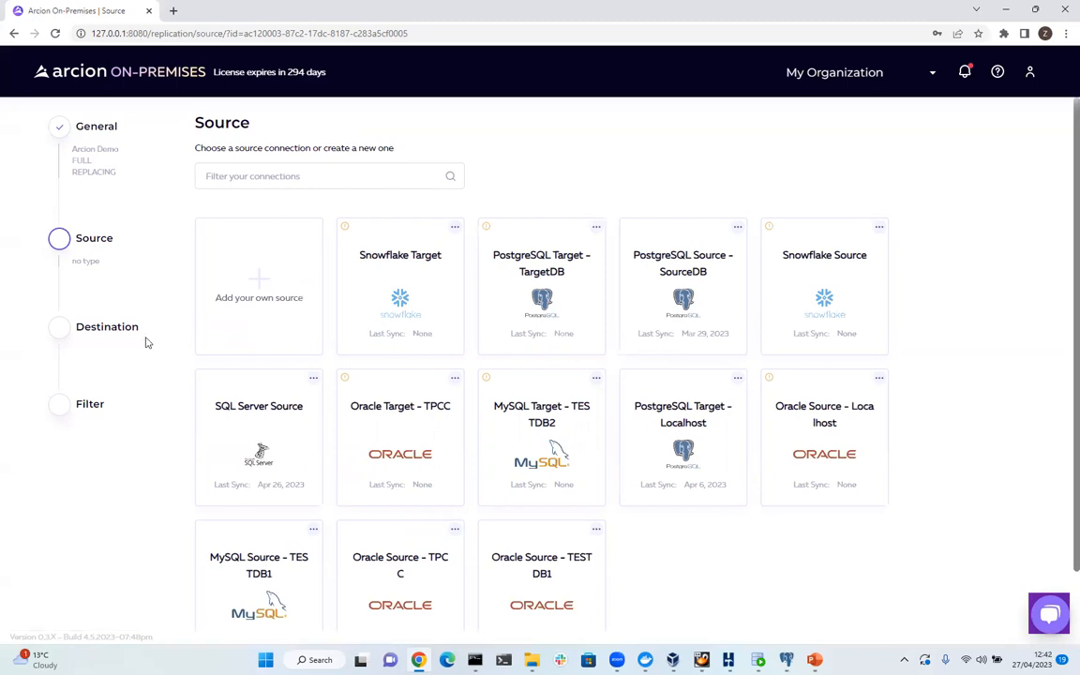
left_click(253, 287)
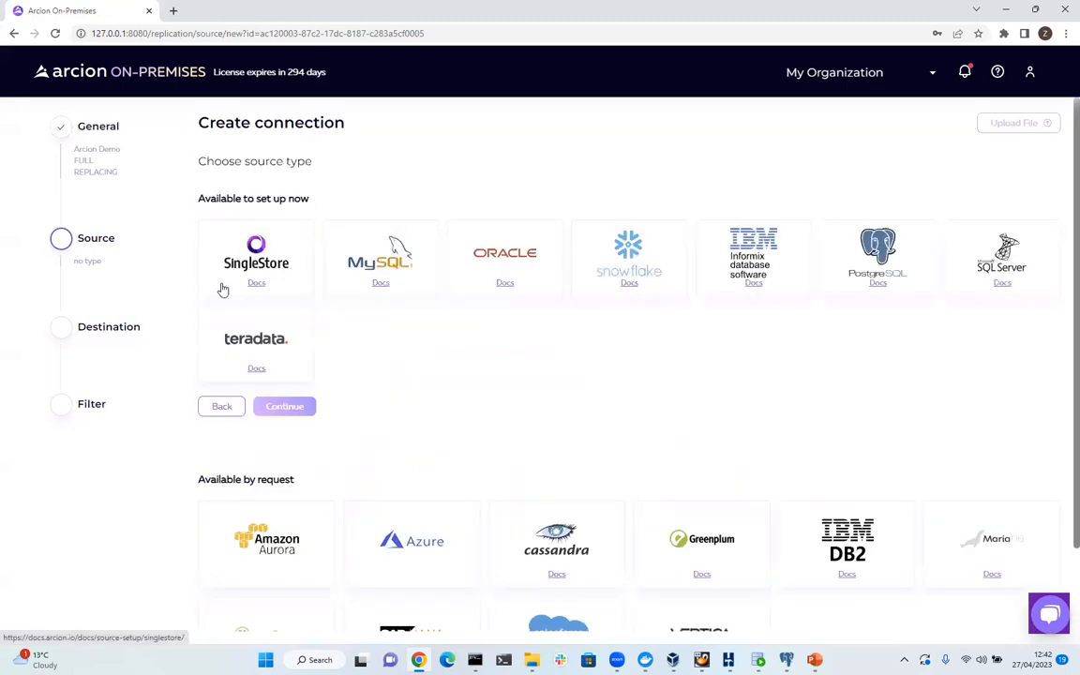
left_click(513, 274)
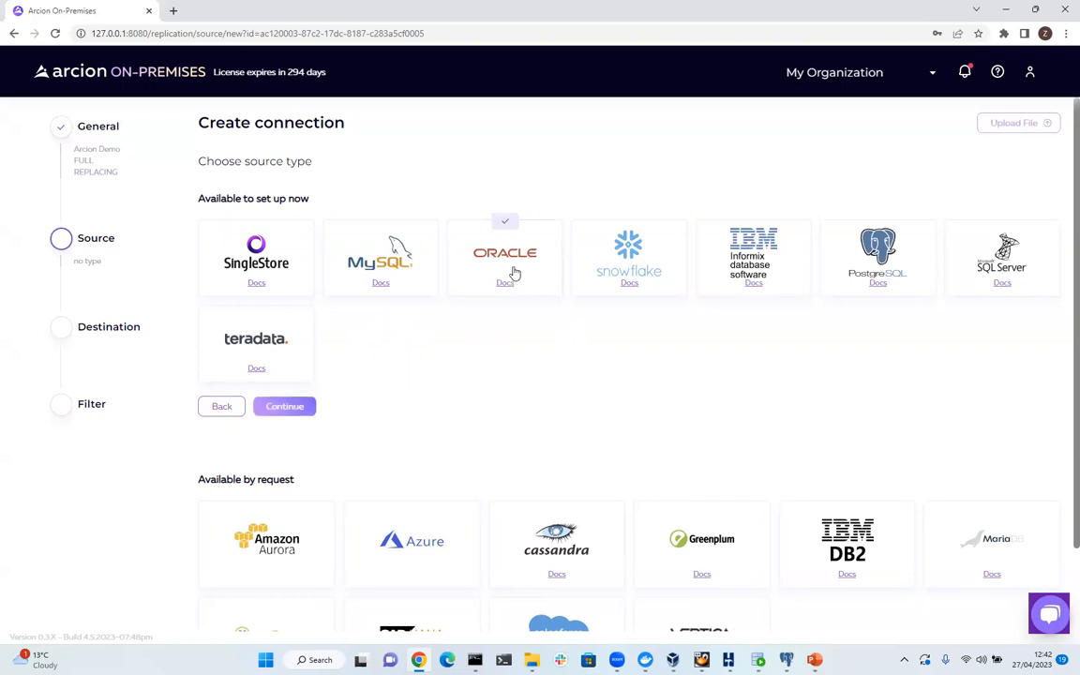
left_click(302, 412)
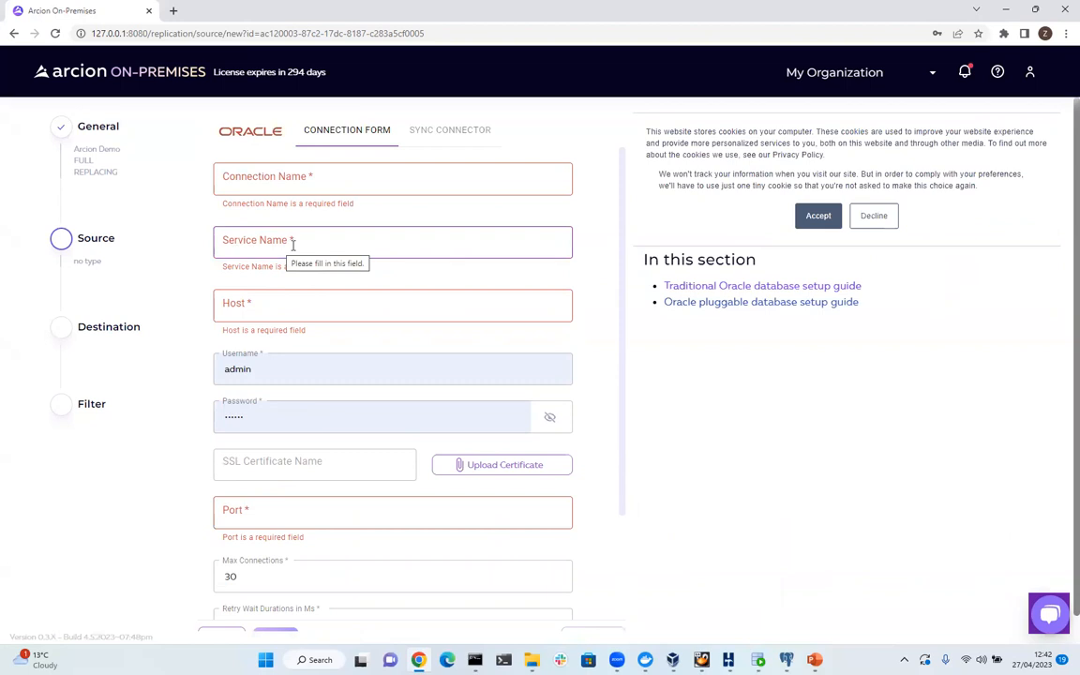
left_click(830, 221)
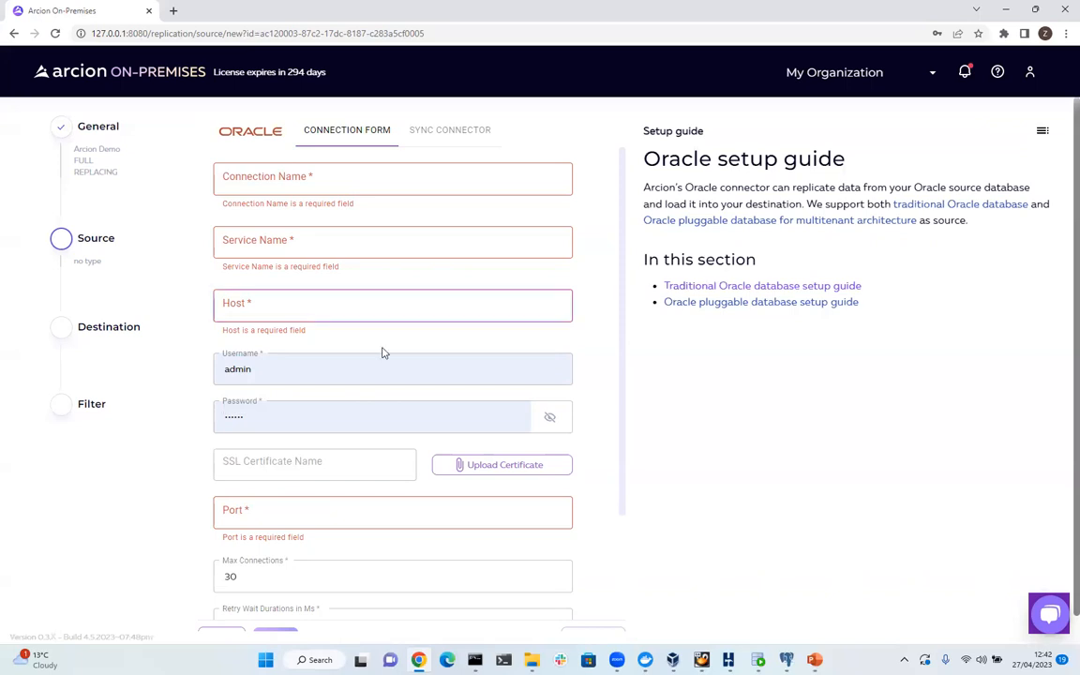
scroll(201, 563, "down", 1)
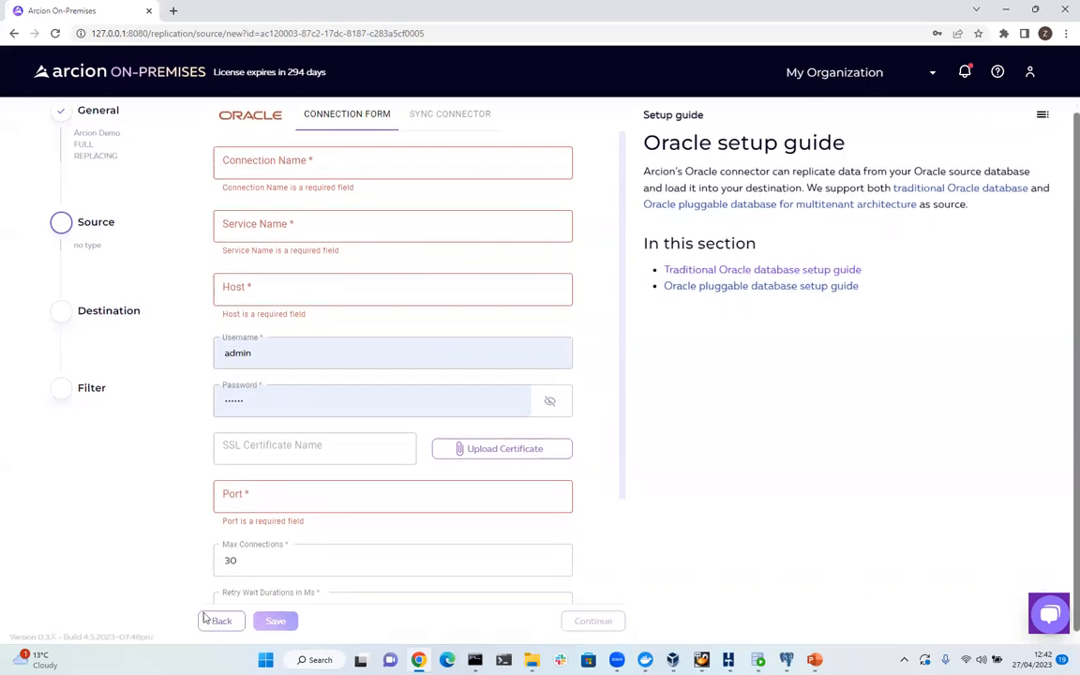
left_click(214, 619)
left_click(223, 390)
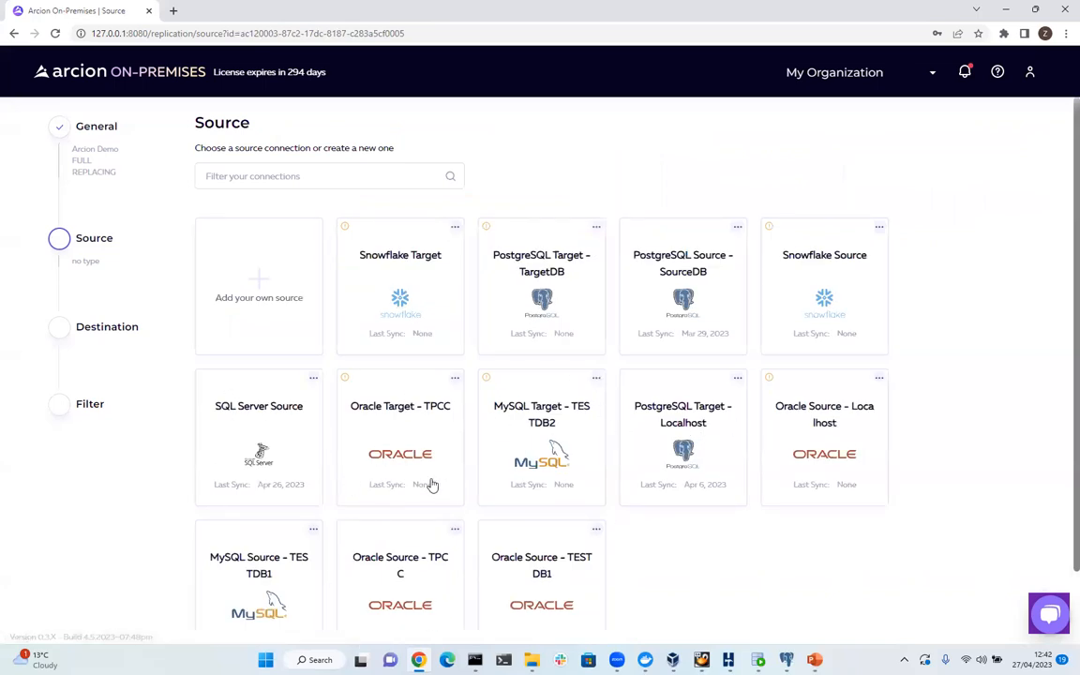
Edit Oracle Source - TPCC to use the LogMiner log reader and test the connection until it passes.
scroll(366, 522, "down", 1)
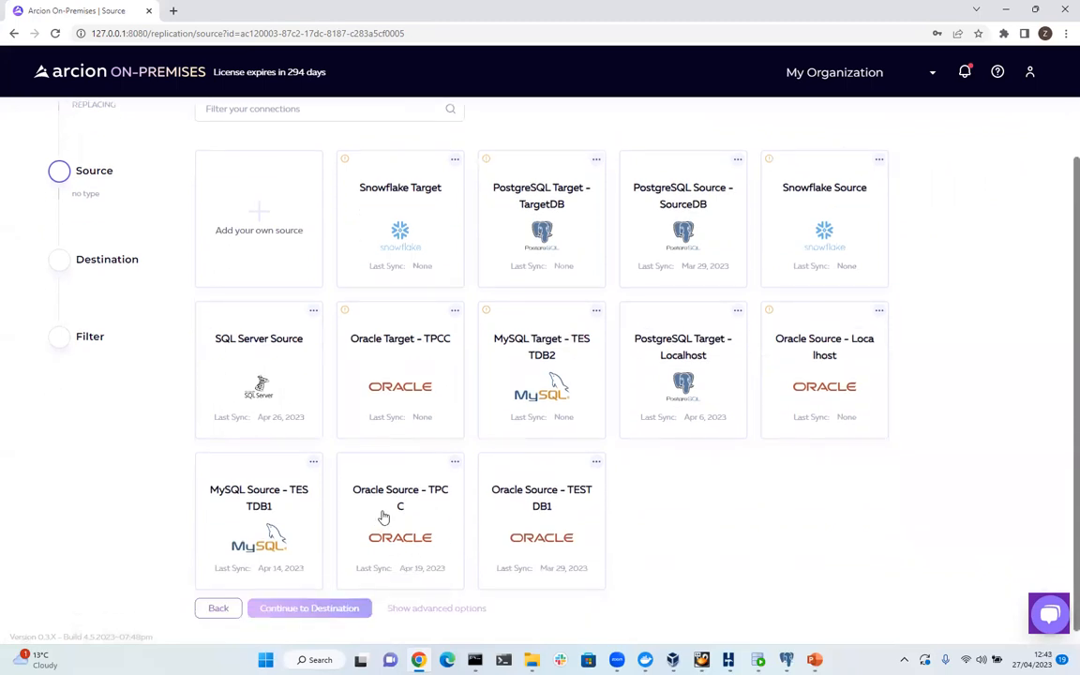
left_click(454, 463)
left_click(425, 504)
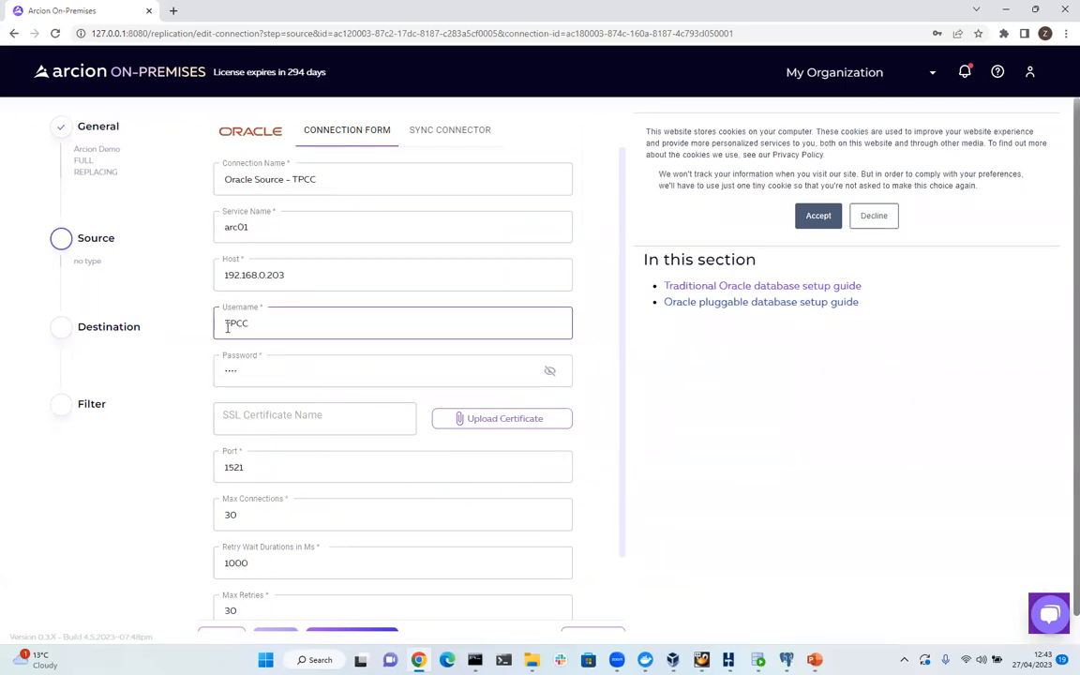
scroll(217, 375, "down", 1)
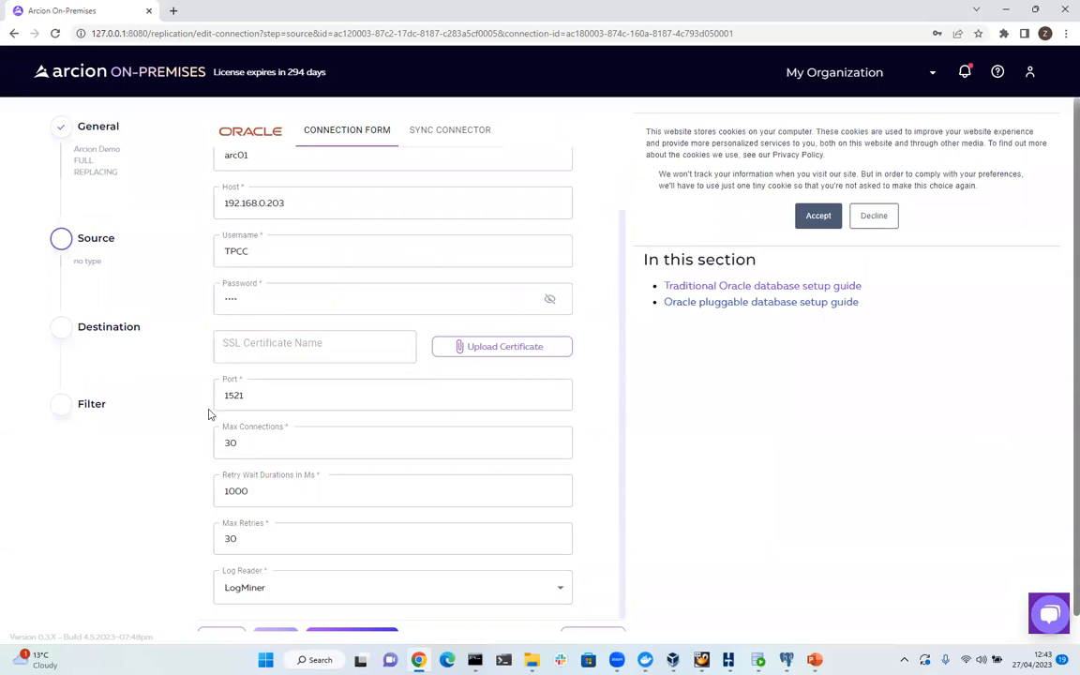
scroll(252, 409, "down", 1)
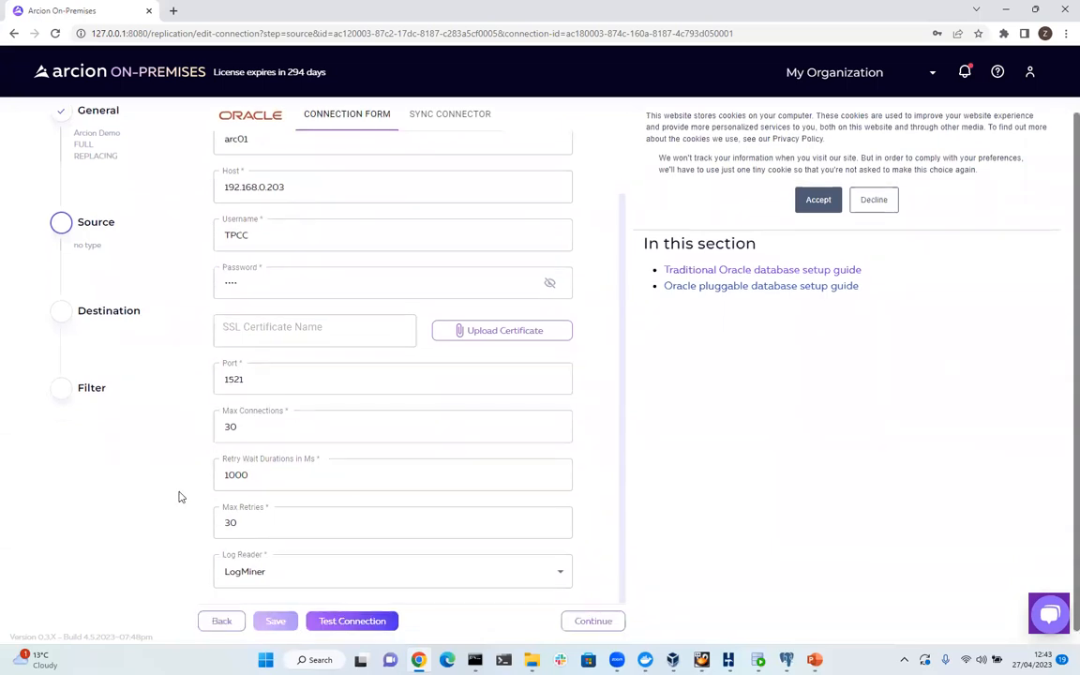
left_click(324, 586)
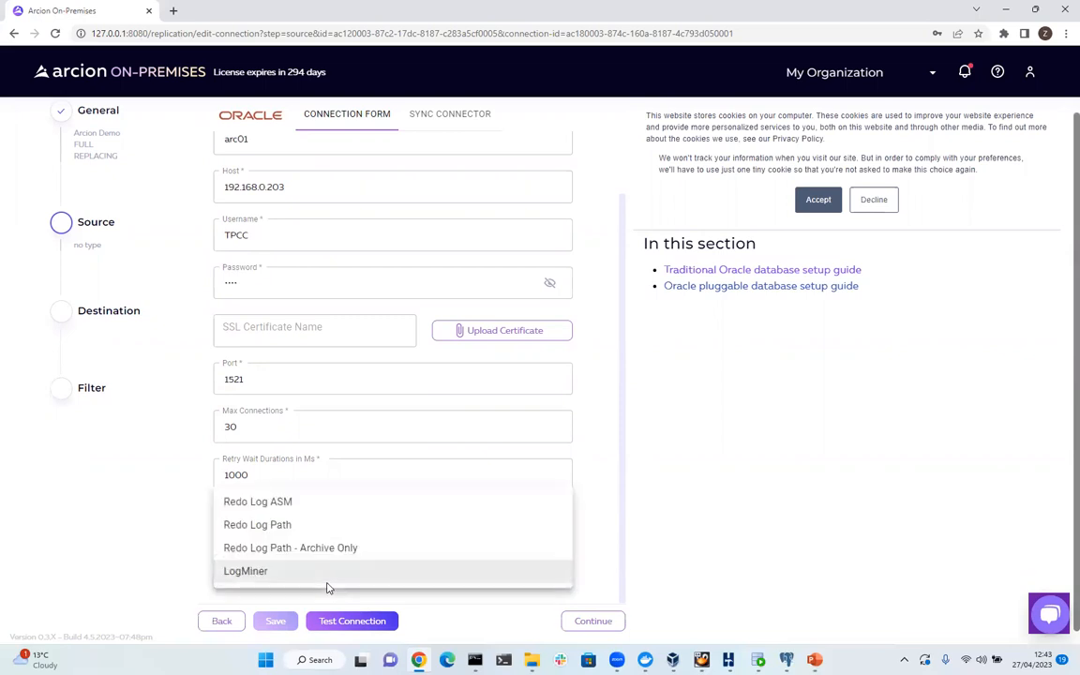
left_click(325, 576)
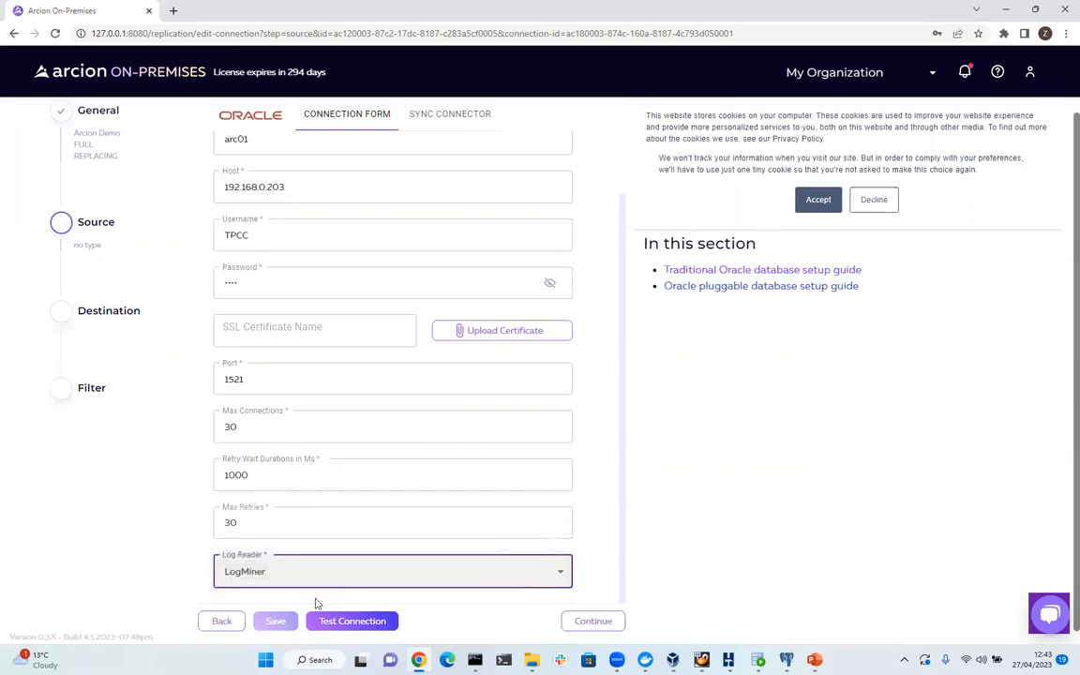
left_click(342, 621)
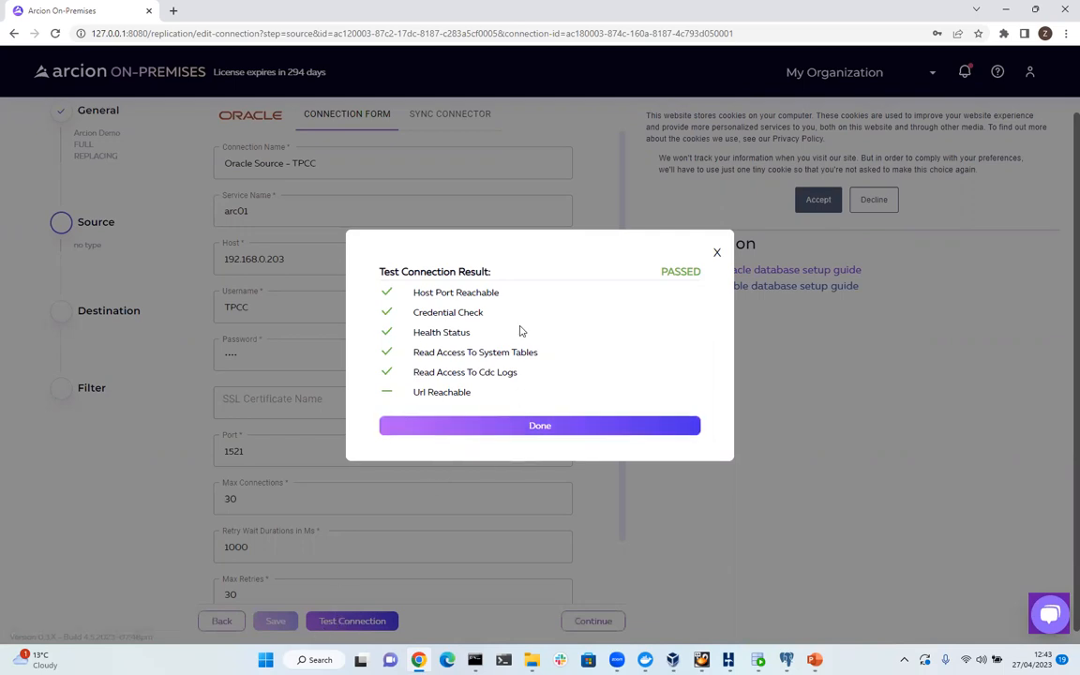
Confirm Oracle Source - TPCC as the source and reveal the advanced Extractor options.
left_click(534, 428)
left_click(605, 622)
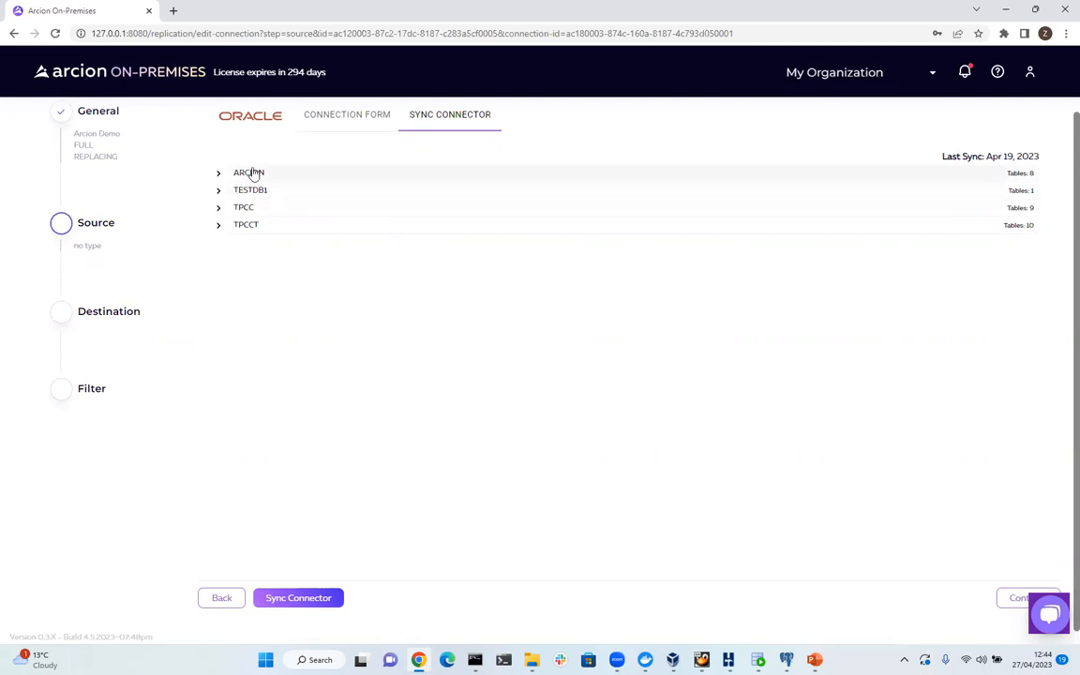
left_click(1011, 598)
scroll(975, 581, "down", 1)
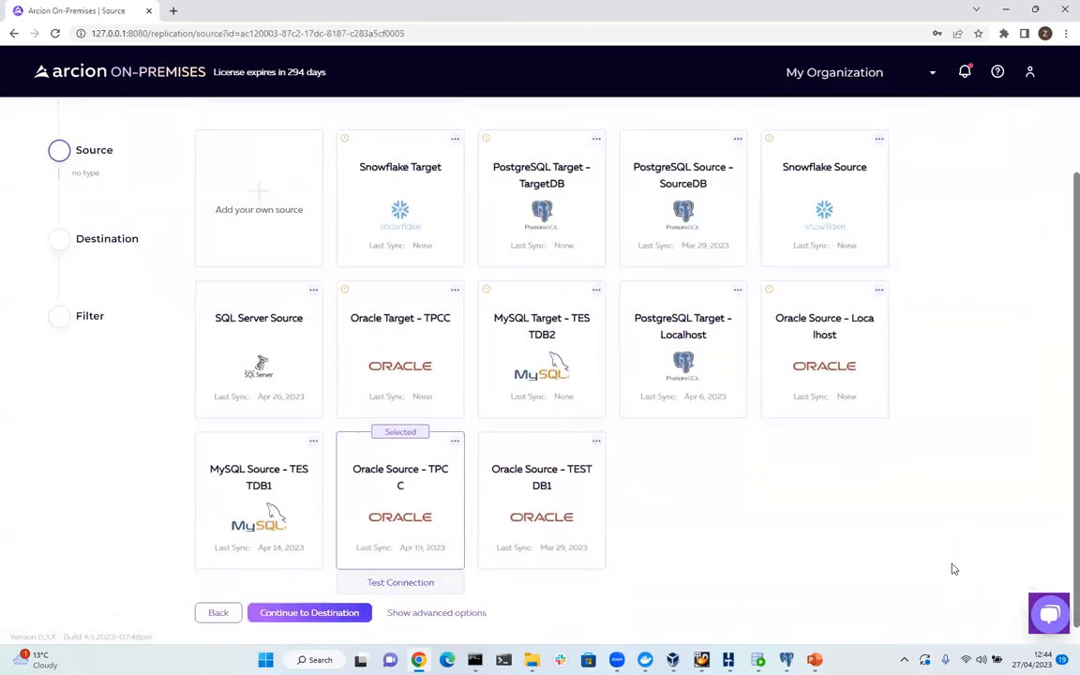
left_click(431, 607)
Preview the new Extractor form, go back, and continue to the Destination step.
scroll(342, 516, "down", 3)
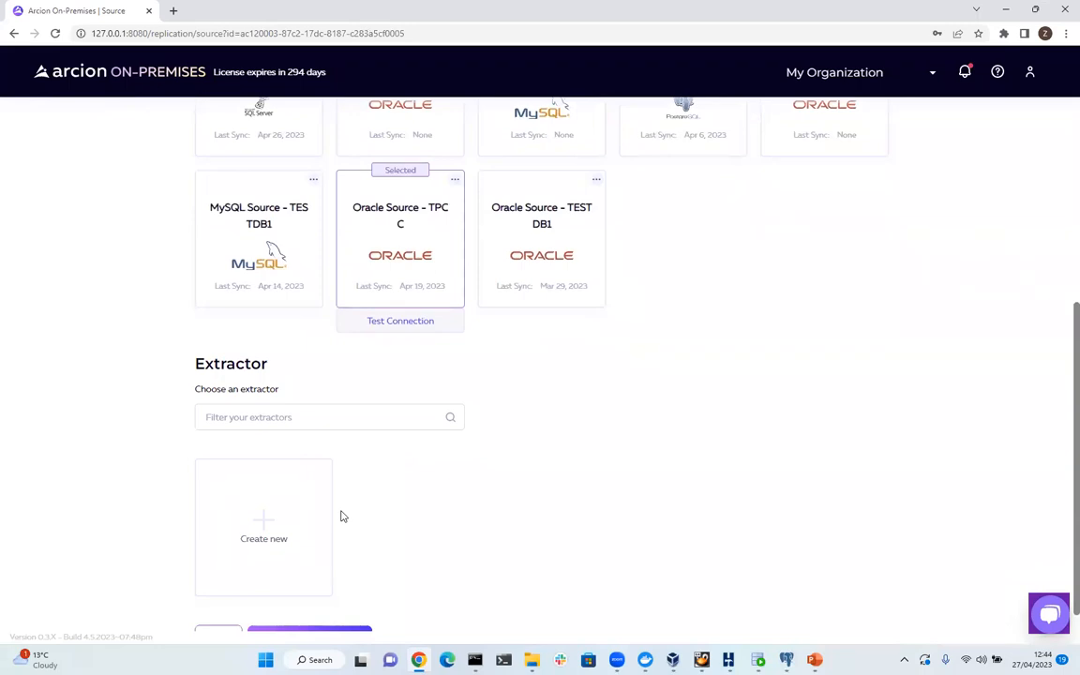
left_click(264, 530)
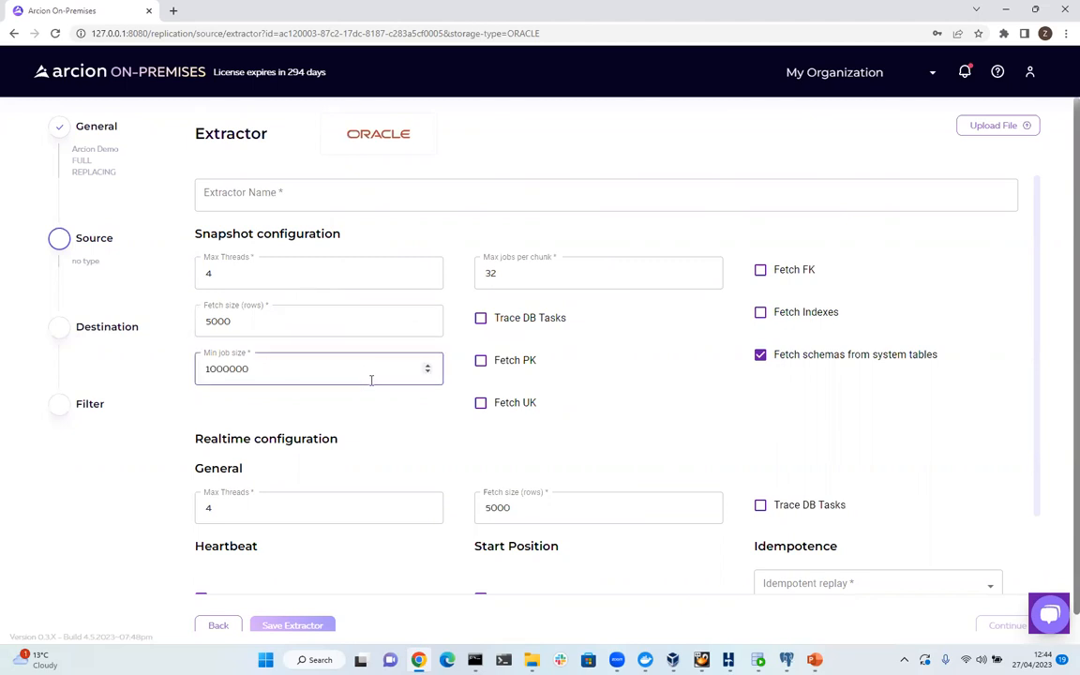
scroll(281, 480, "down", 1)
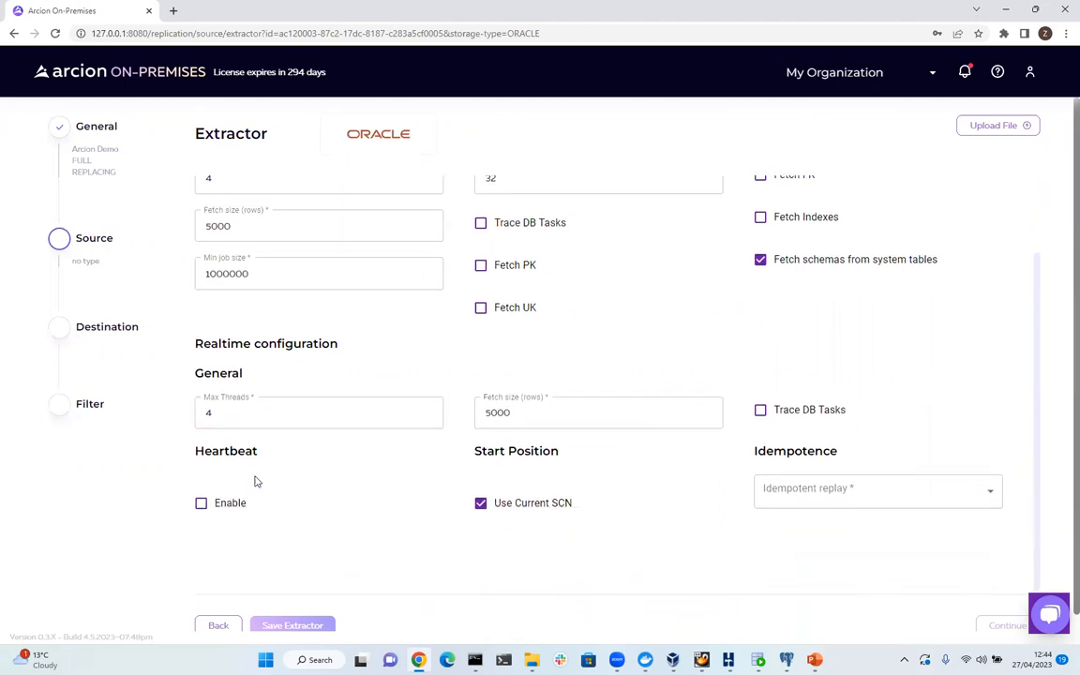
left_click(218, 624)
scroll(754, 496, "down", 1)
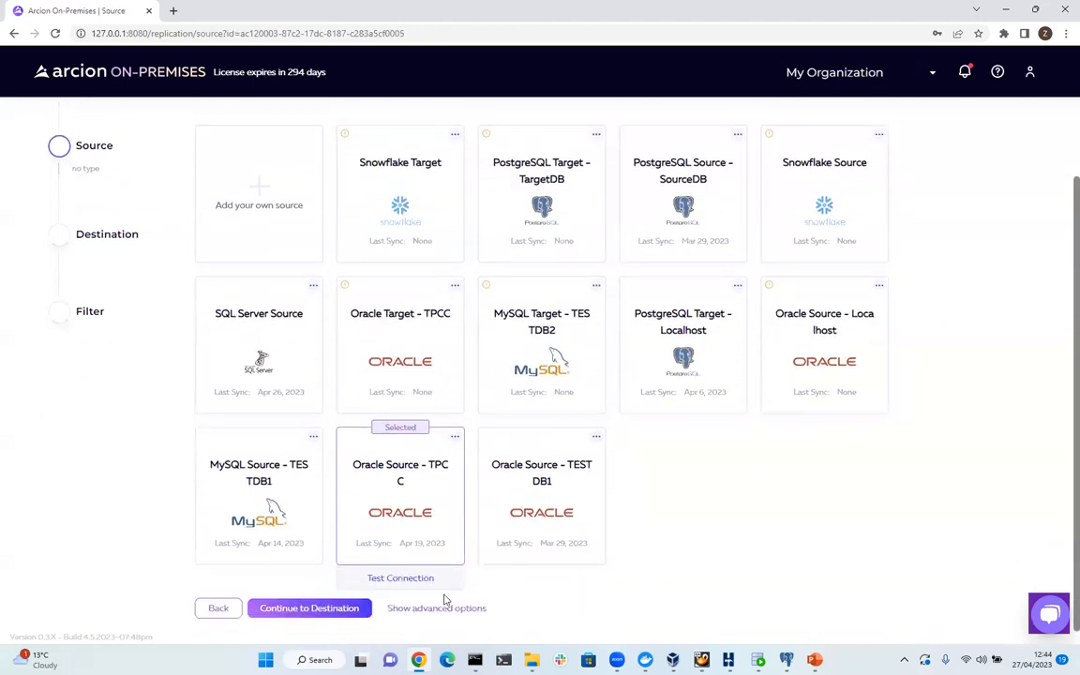
left_click(328, 615)
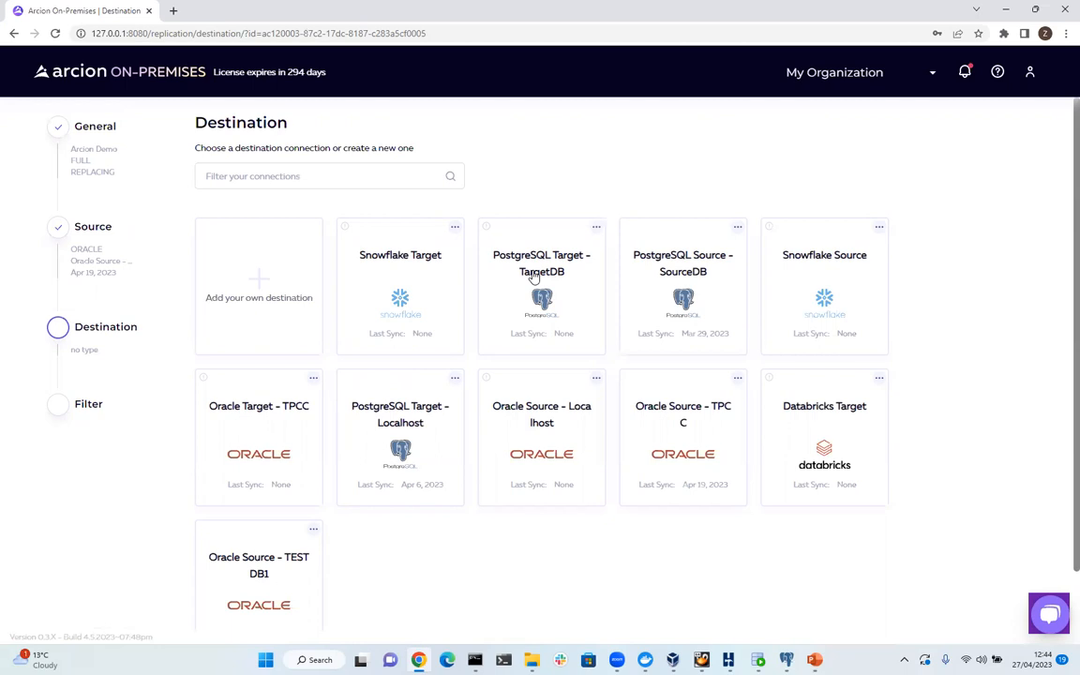
Edit PostgreSQL Target - TargetDB and review host 192.168.56.101, port 5432, database targetdb.
left_click(596, 228)
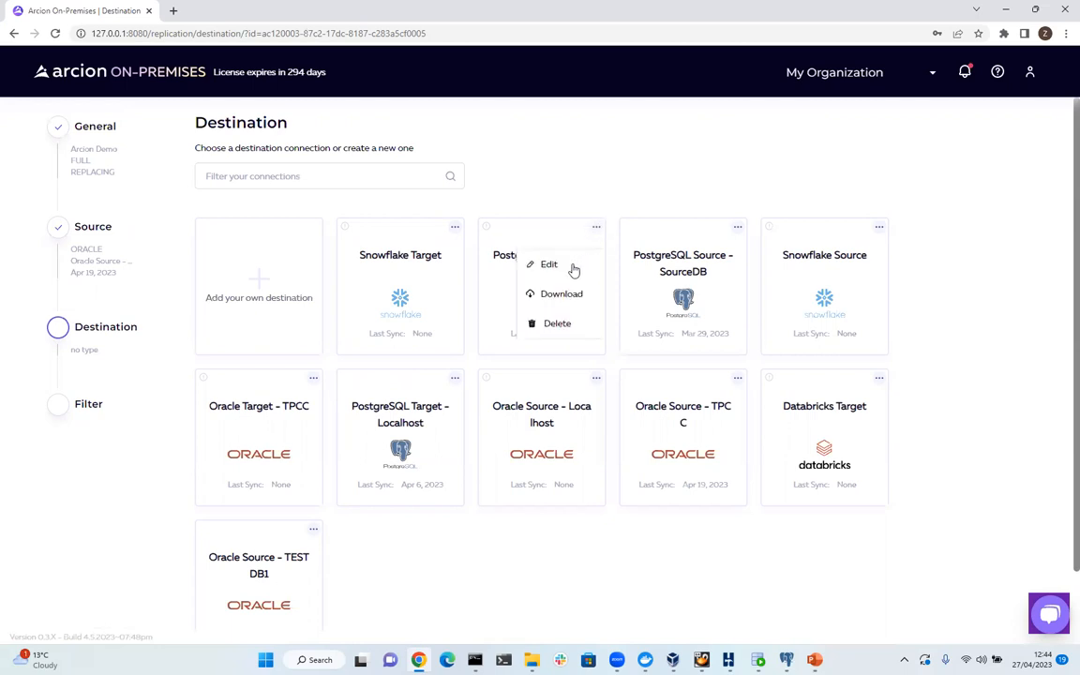
left_click(548, 267)
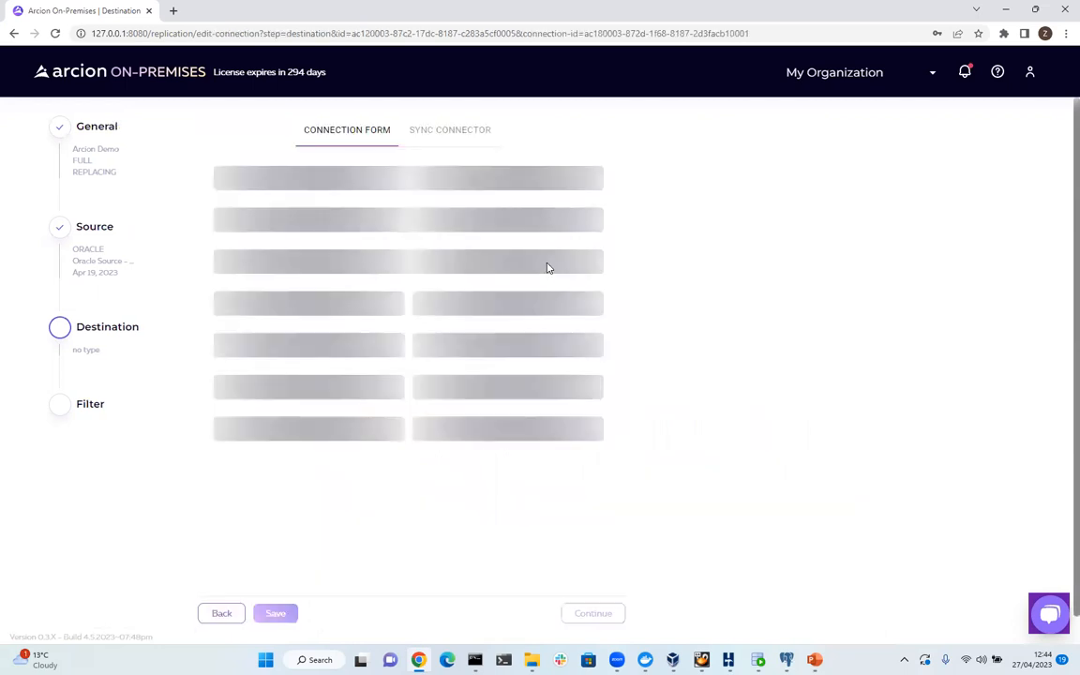
left_click(272, 178)
left_click(325, 313)
left_click(254, 260)
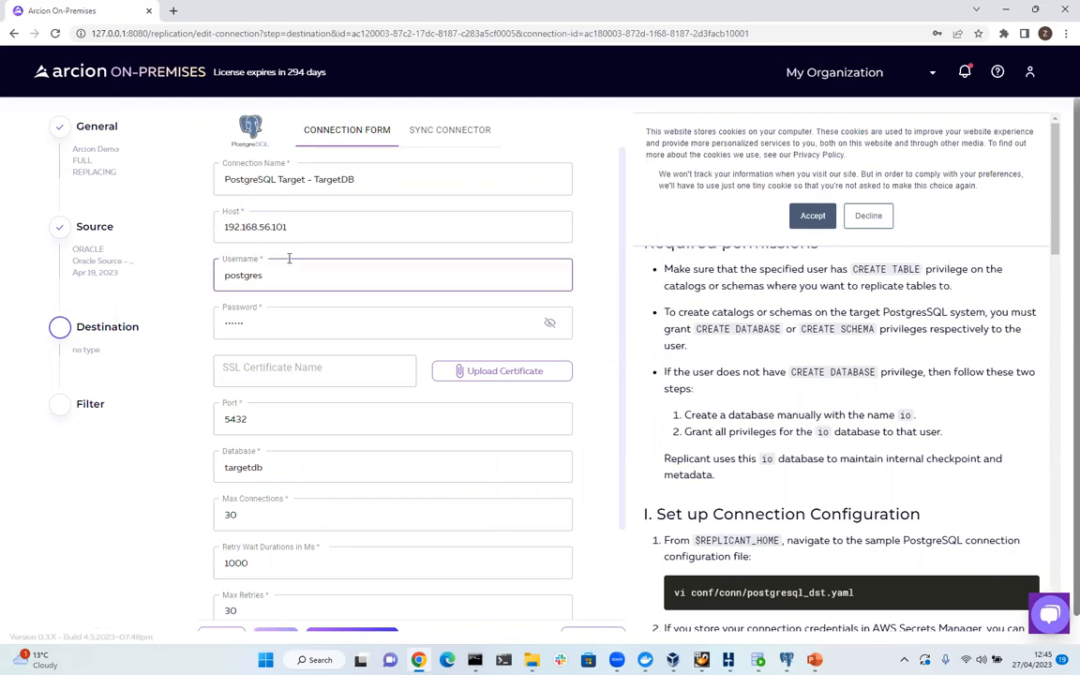
scroll(284, 279, "down", 1)
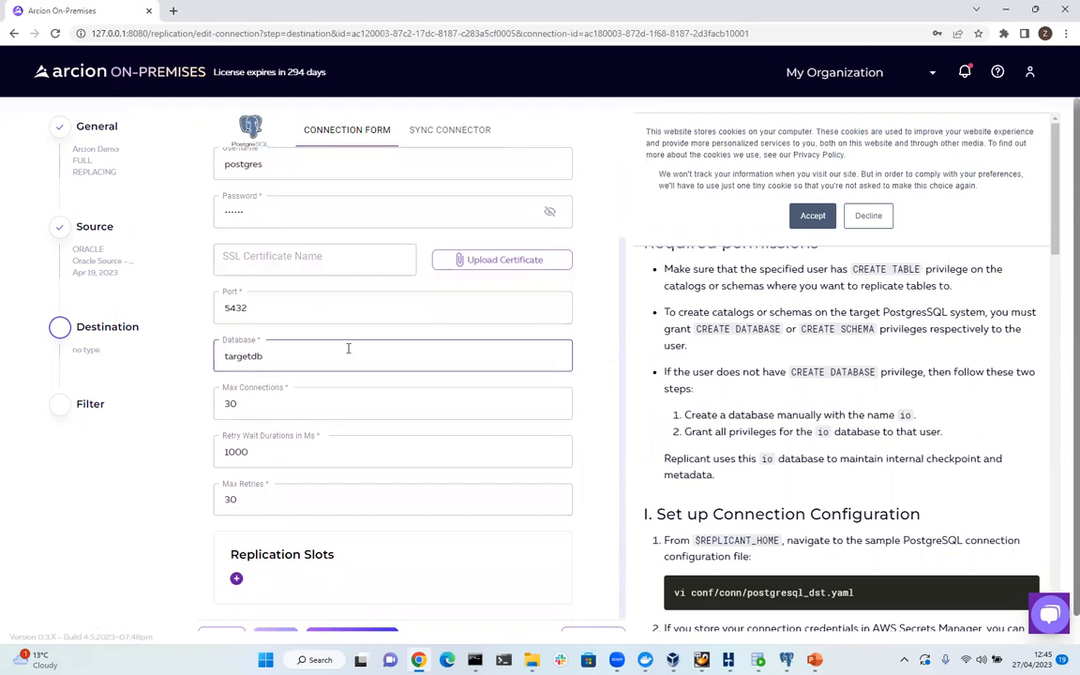
scroll(316, 350, "down", 1)
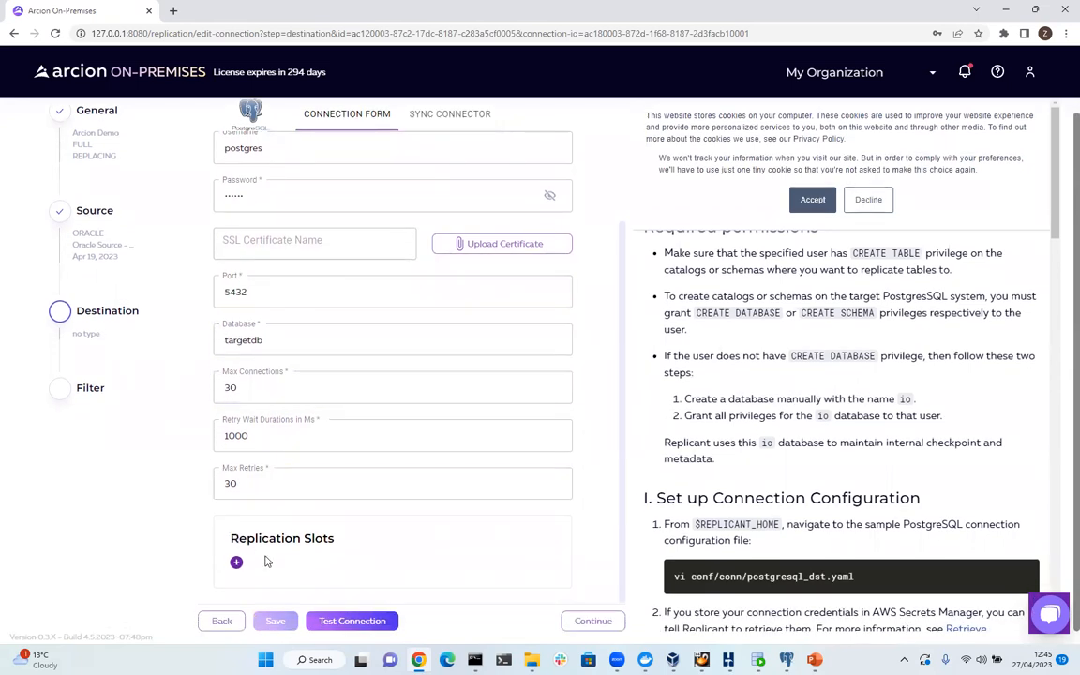
Test the TargetDB PostgreSQL connection and, once it passes, continue back to destination selection.
left_click(352, 622)
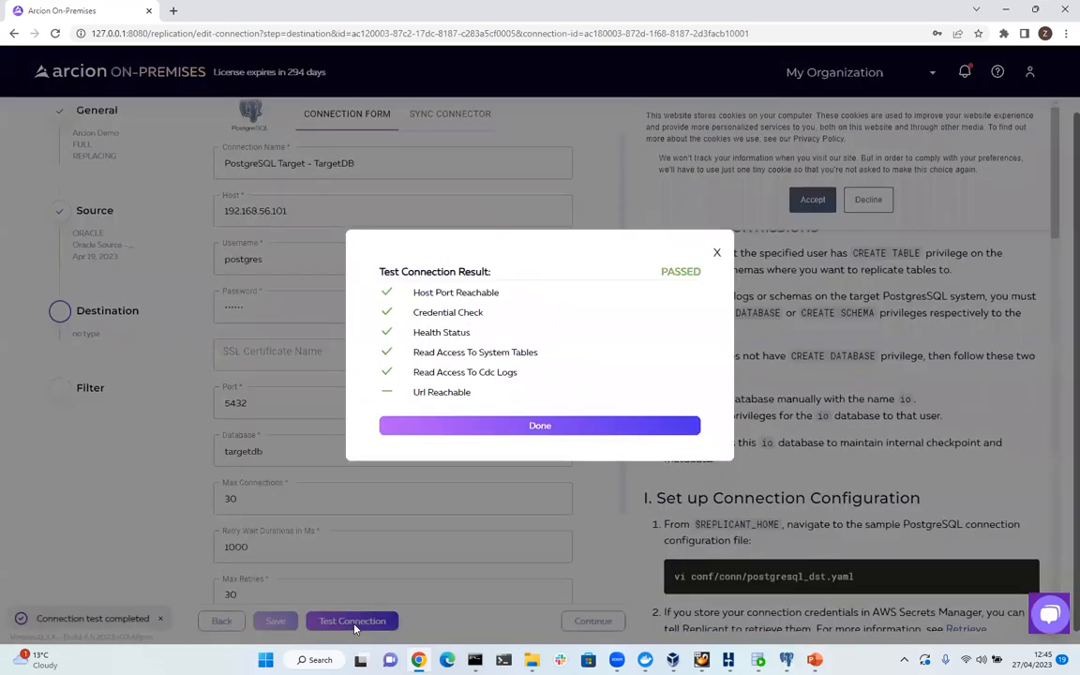
left_click(530, 428)
left_click(804, 206)
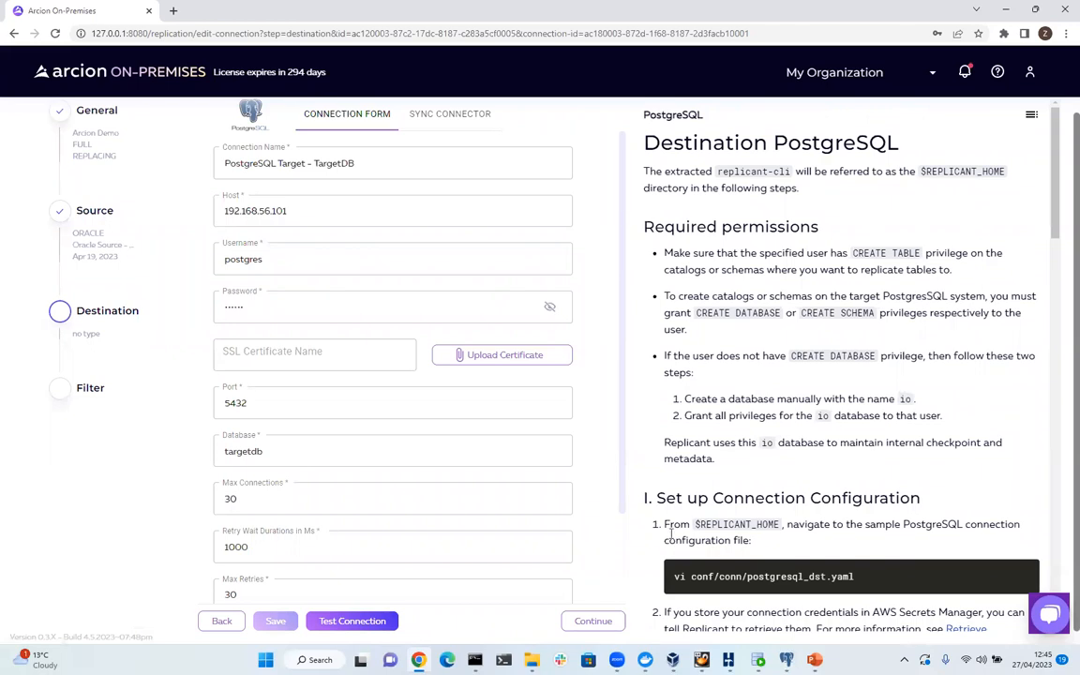
left_click(611, 621)
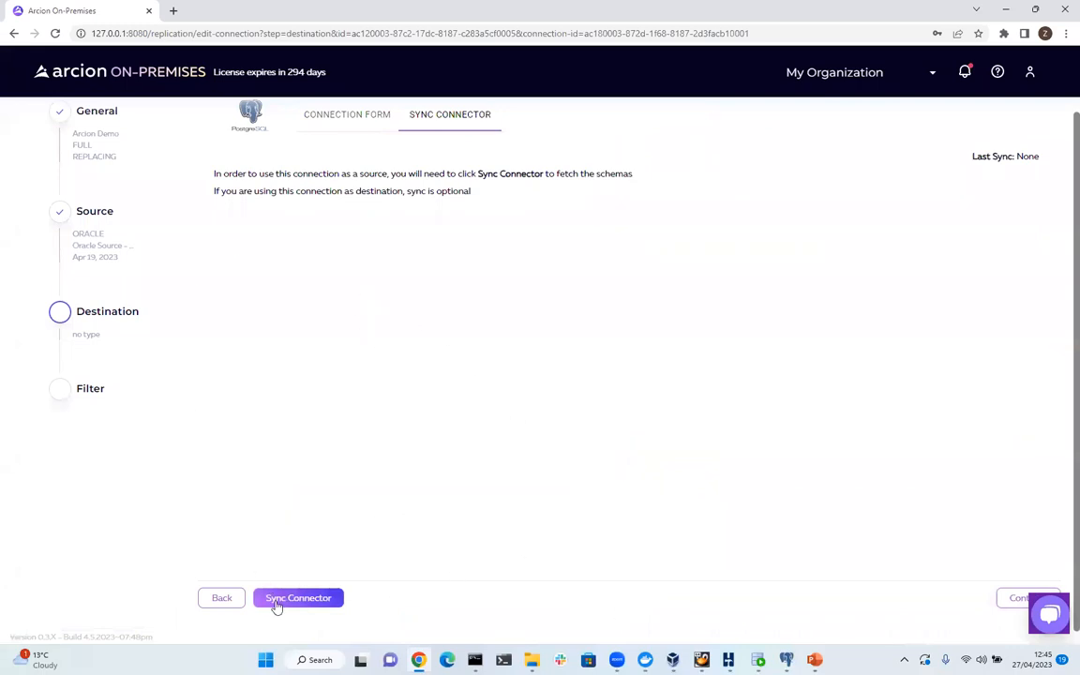
left_click(1015, 597)
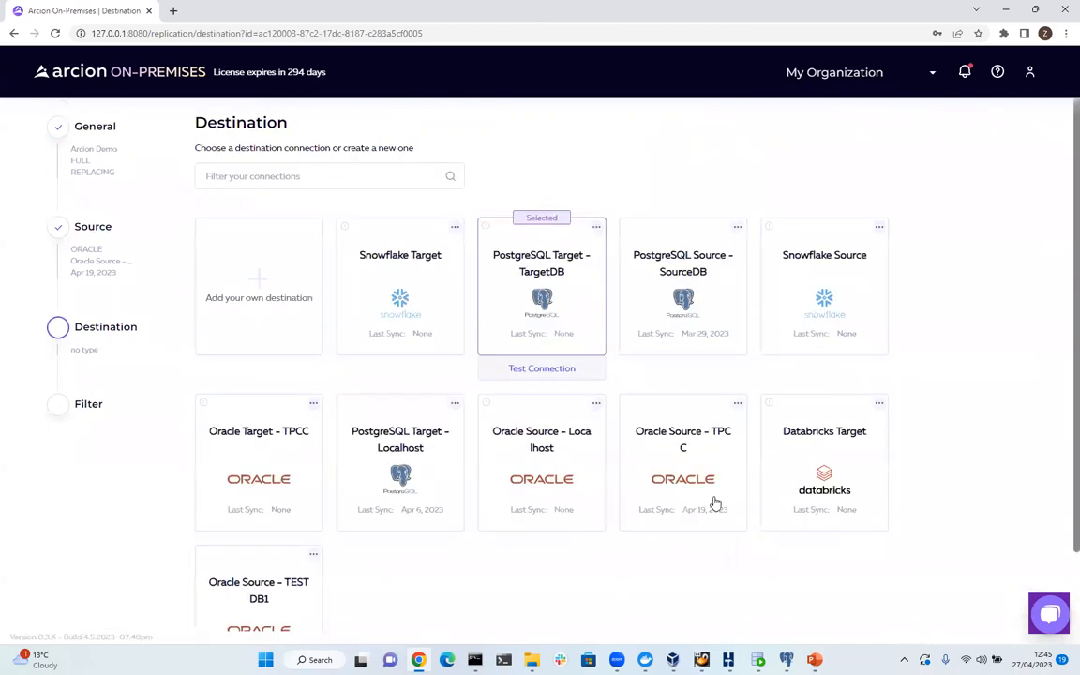
Reveal the destination's advanced Applier options, then save the destination and continue to Filter.
scroll(714, 506, "down", 1)
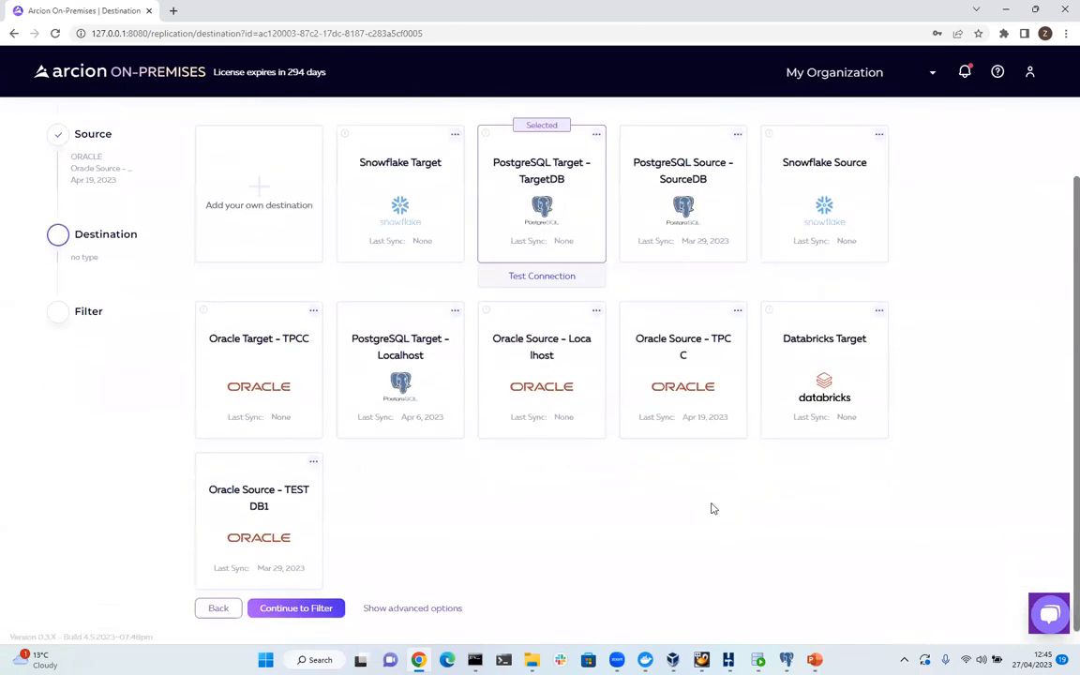
left_click(397, 609)
scroll(309, 617, "down", 2)
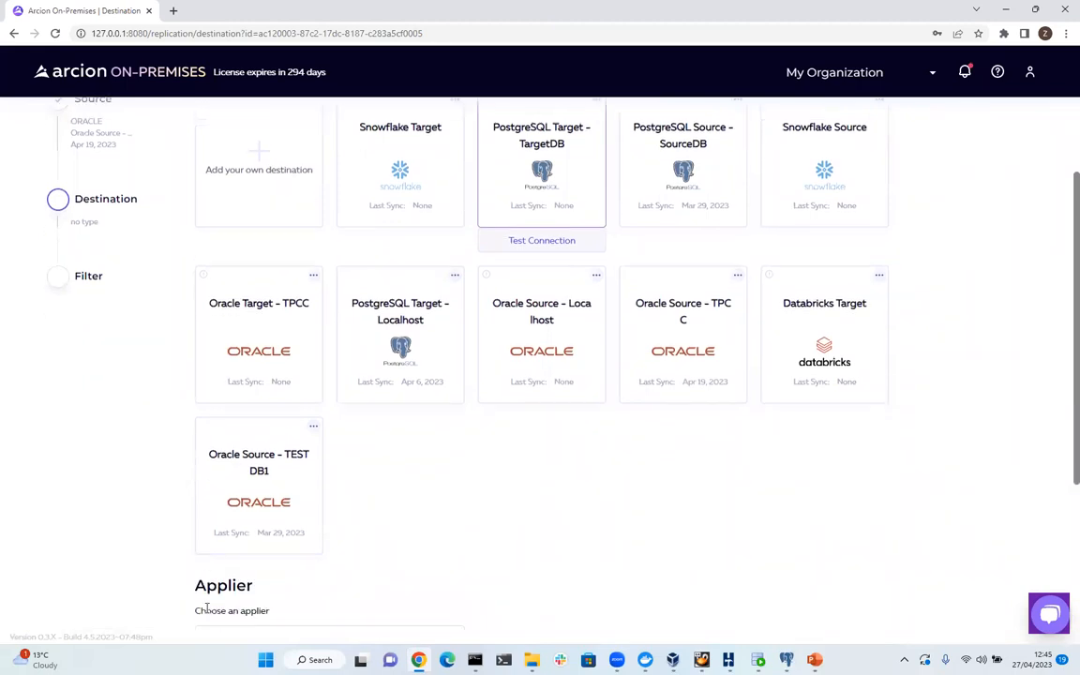
scroll(406, 574, "up", 2)
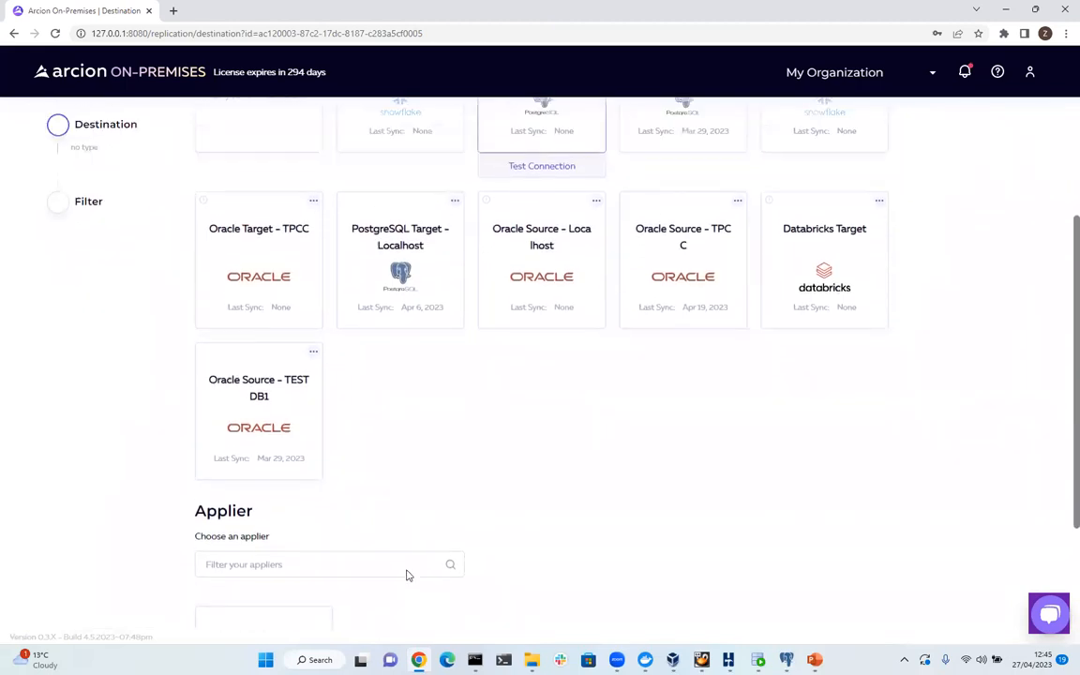
scroll(407, 573, "down", 3)
scroll(406, 574, "down", 1)
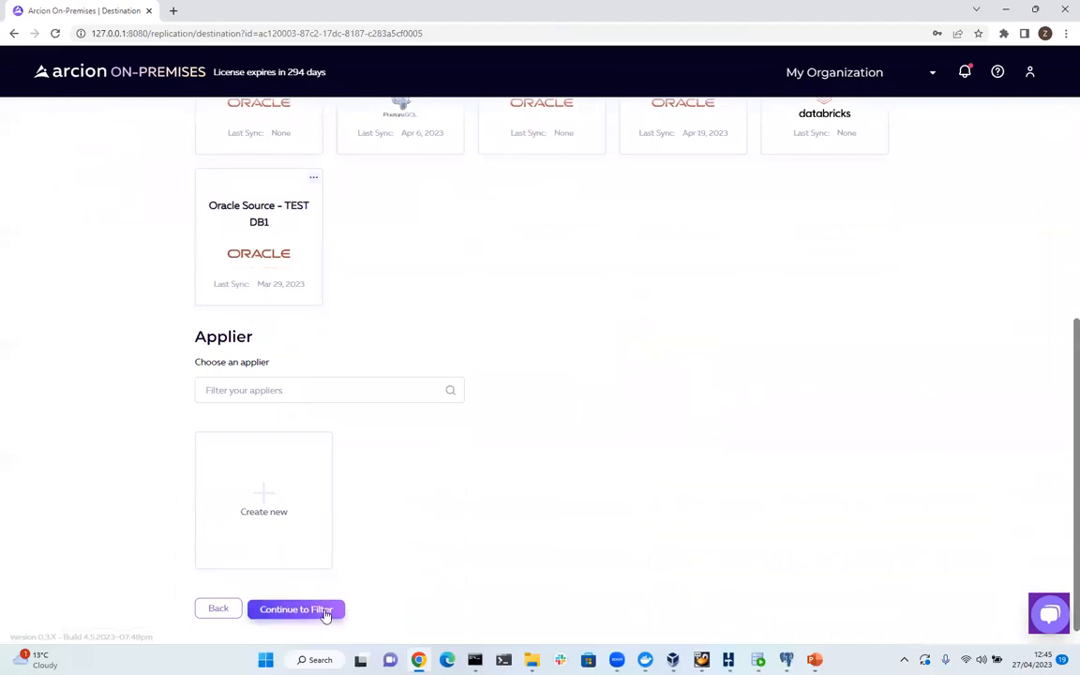
left_click(321, 609)
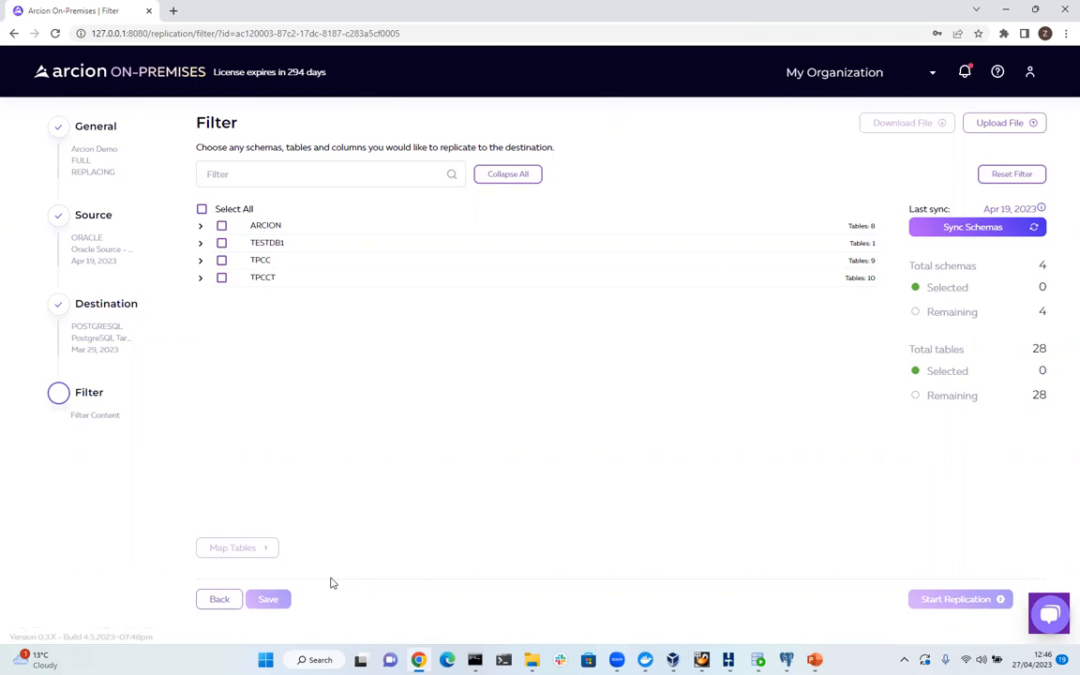
Expand TPCC, select the schema with all nine tables, and continue to Map Tables.
left_click(200, 262)
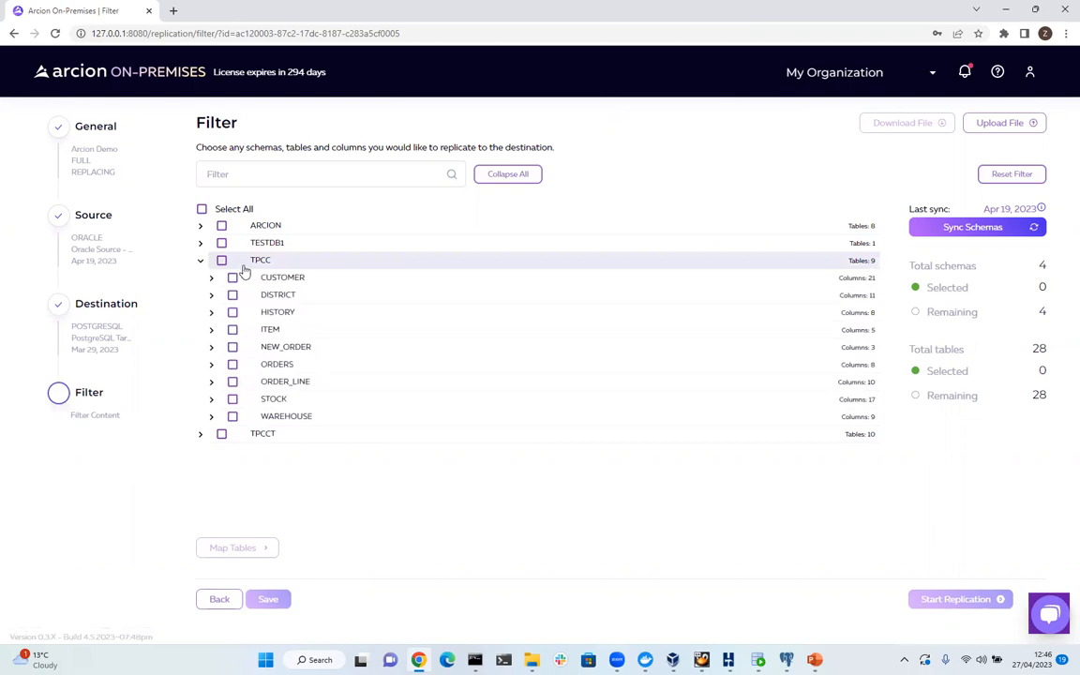
left_click(222, 261)
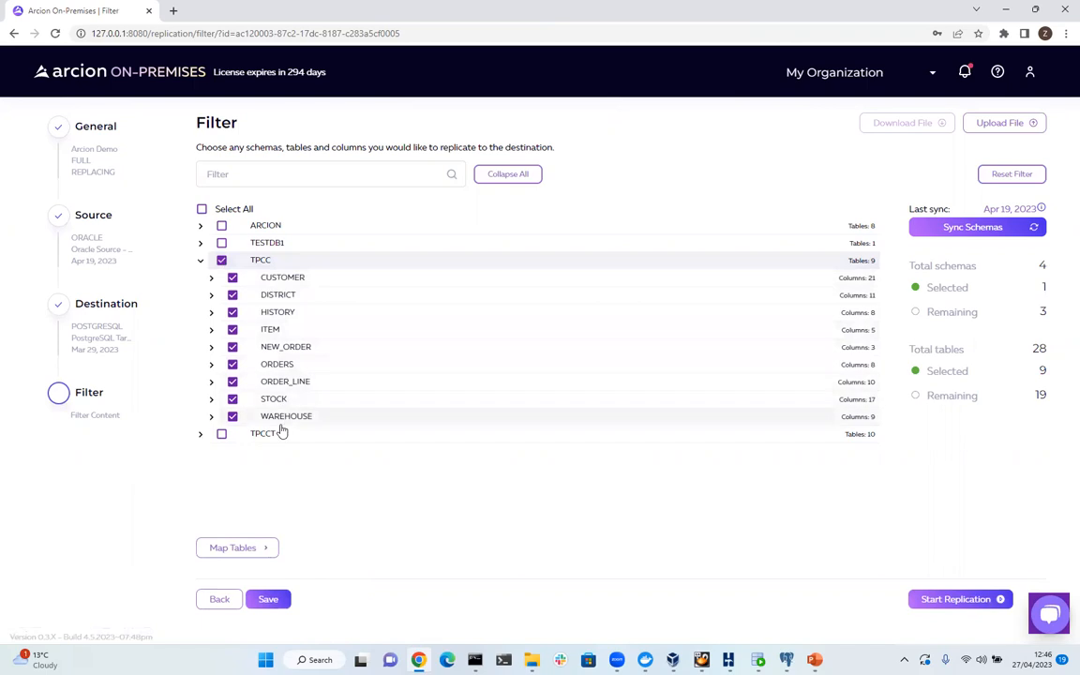
left_click(239, 549)
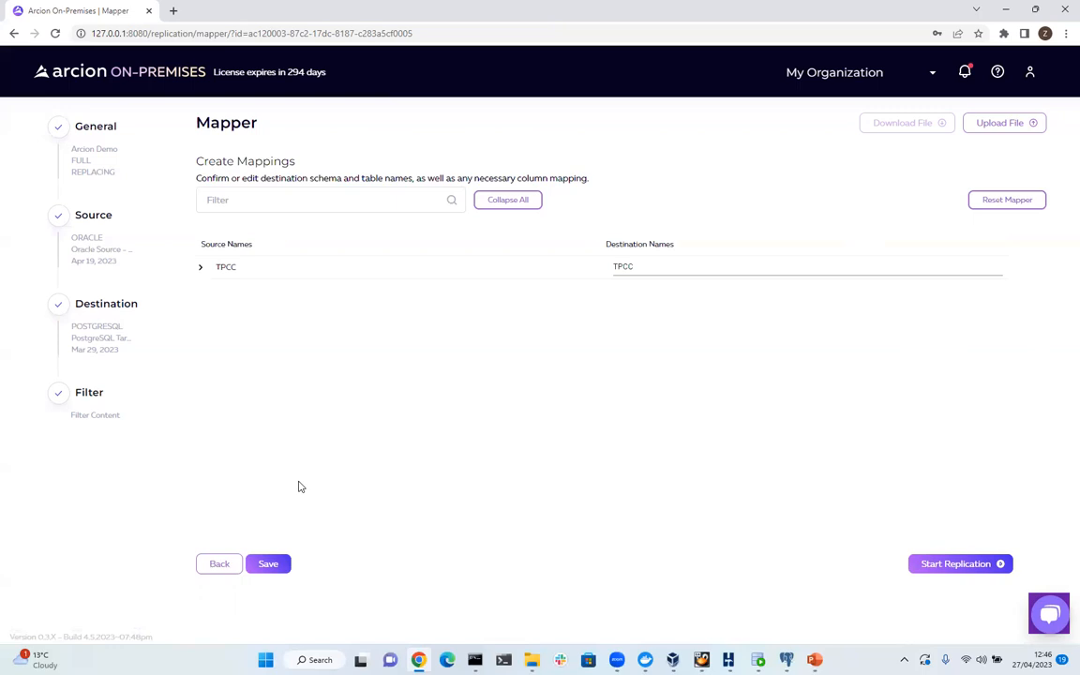
Check the TPCC-to-TPCC table mappings (CUSTOMER through WAREHOUSE), save them, and start replication.
left_click(202, 269)
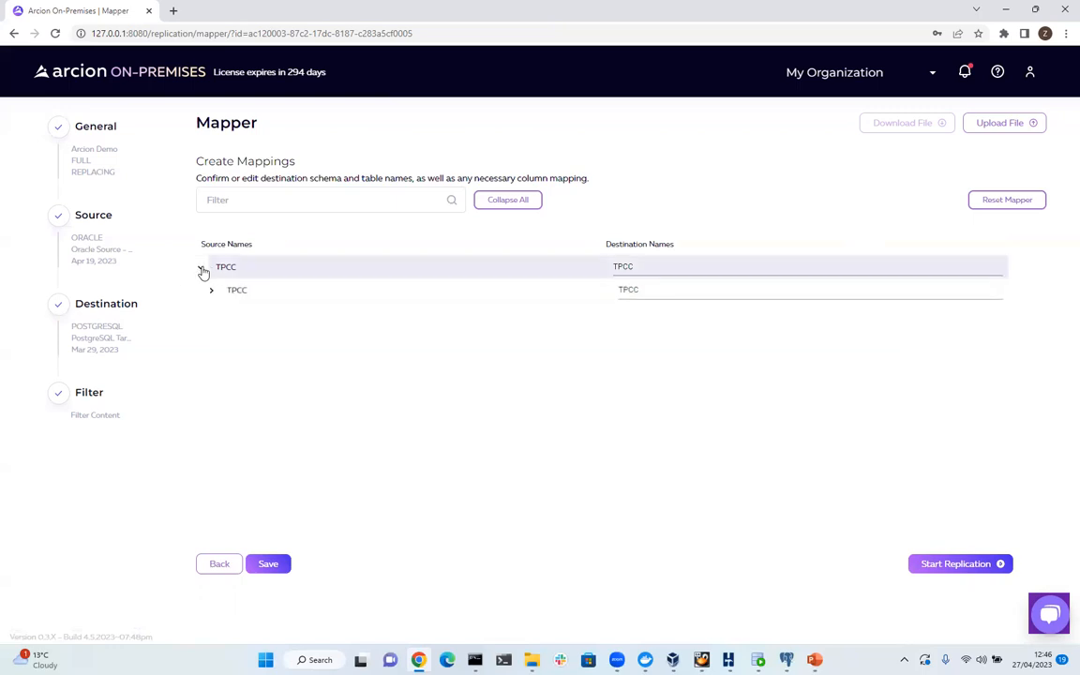
left_click(213, 293)
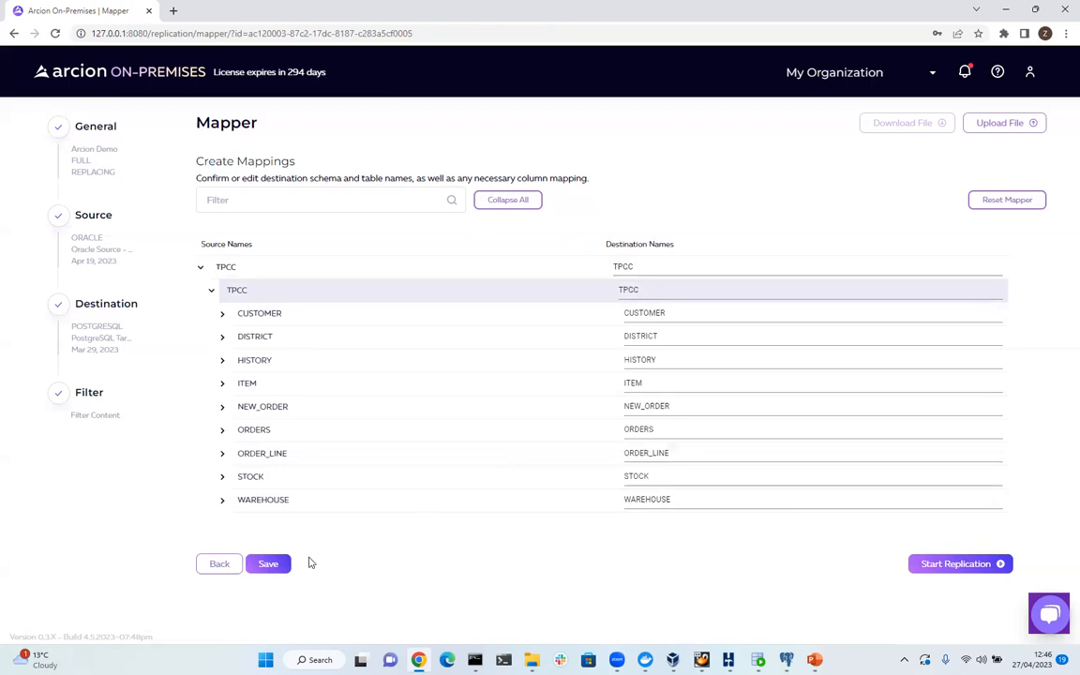
left_click(269, 566)
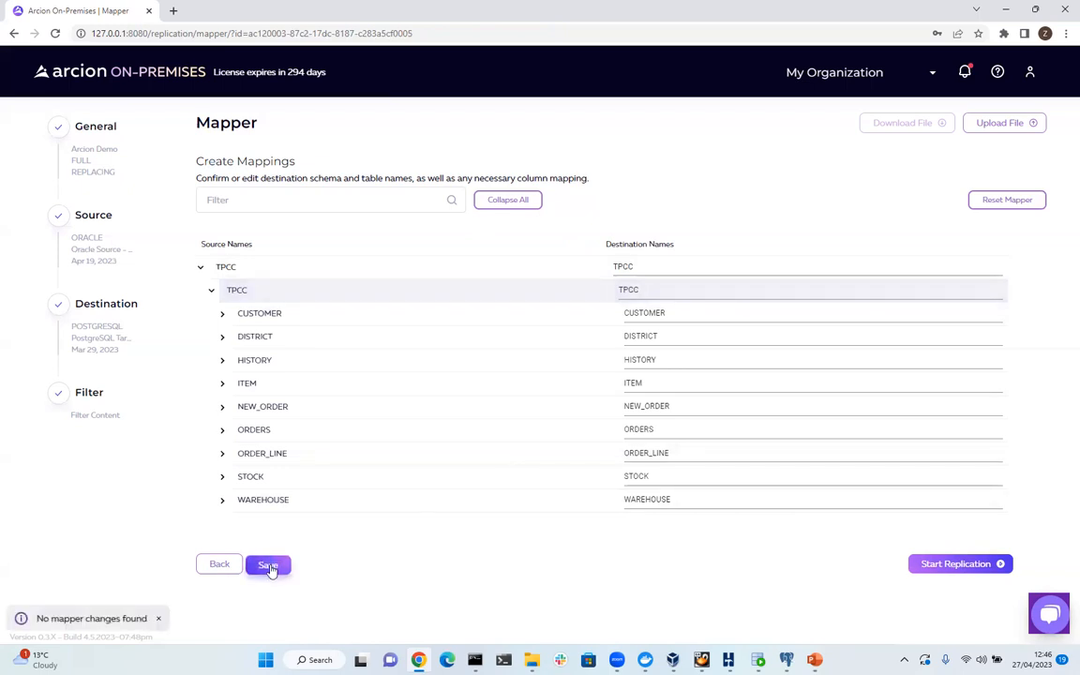
left_click(944, 571)
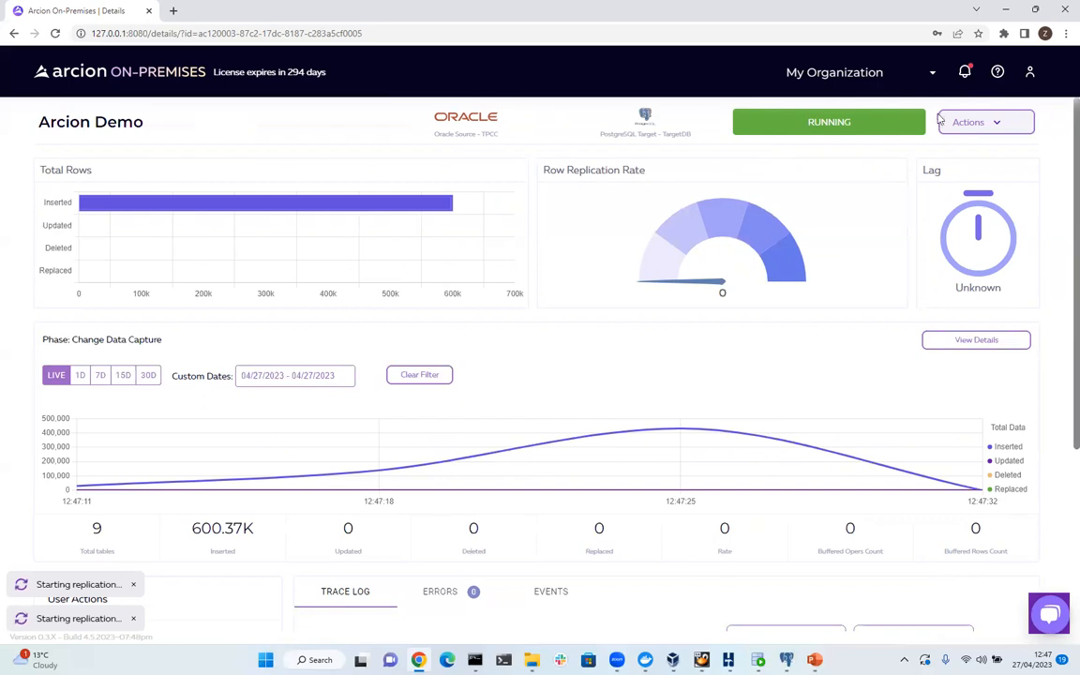
left_click(1007, 123)
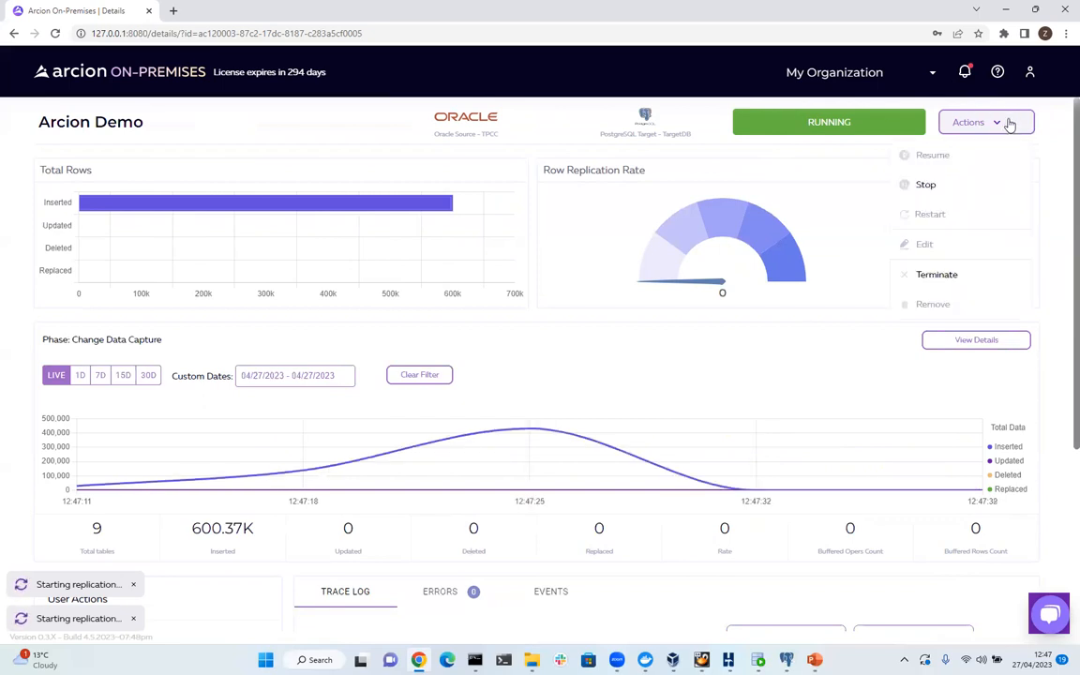
left_click(864, 358)
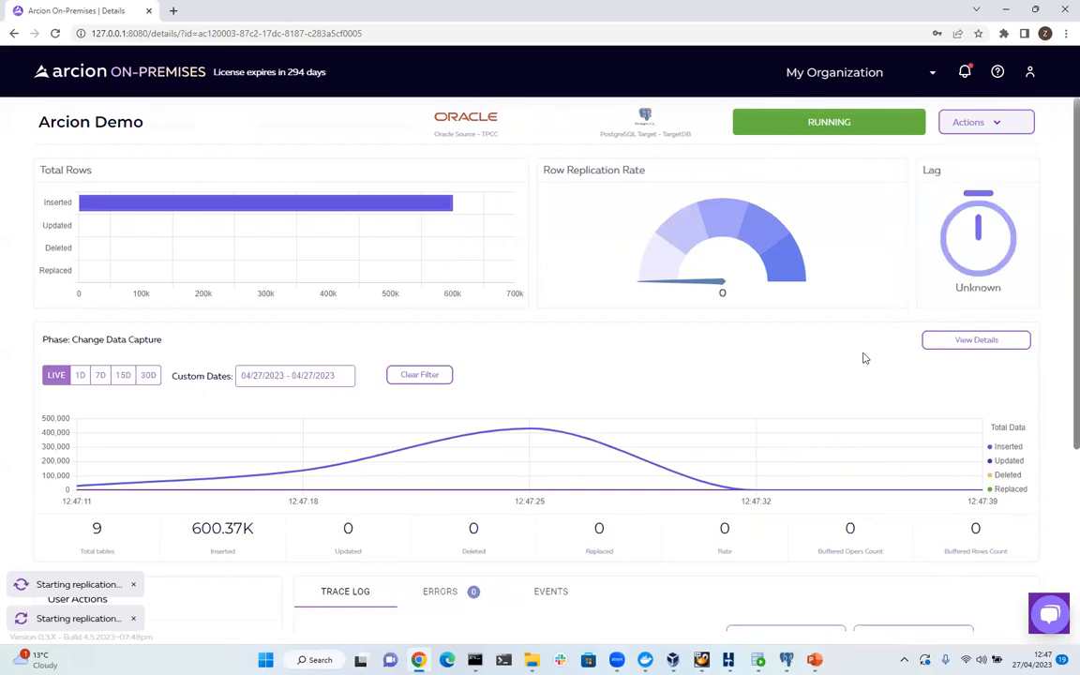
scroll(865, 358, "down", 3)
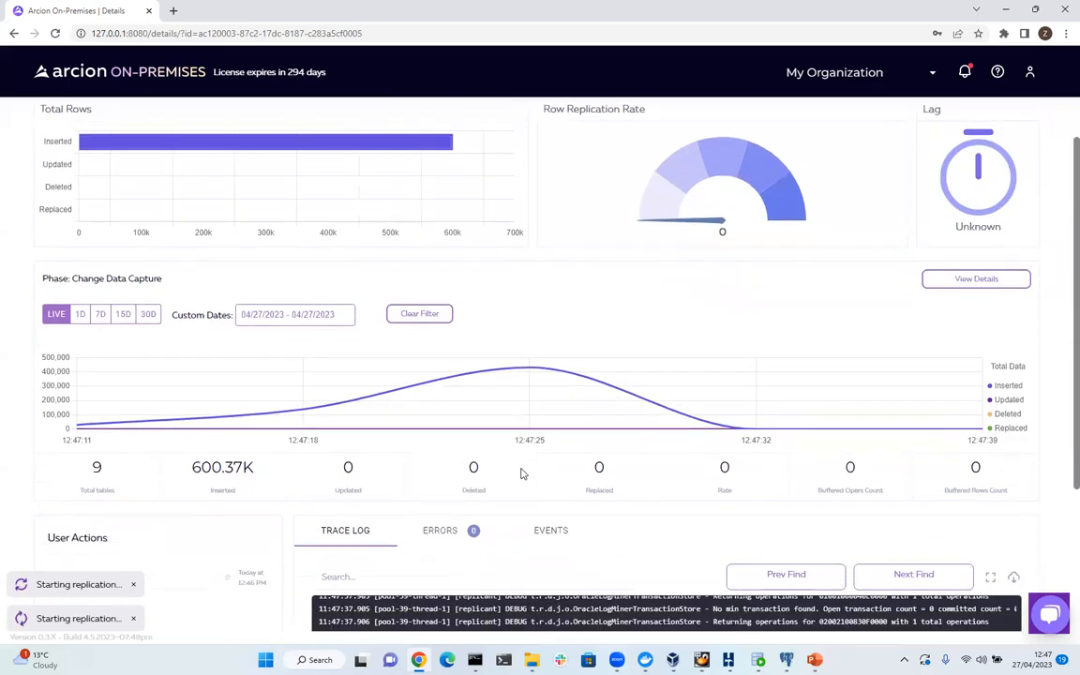
scroll(572, 446, "down", 1)
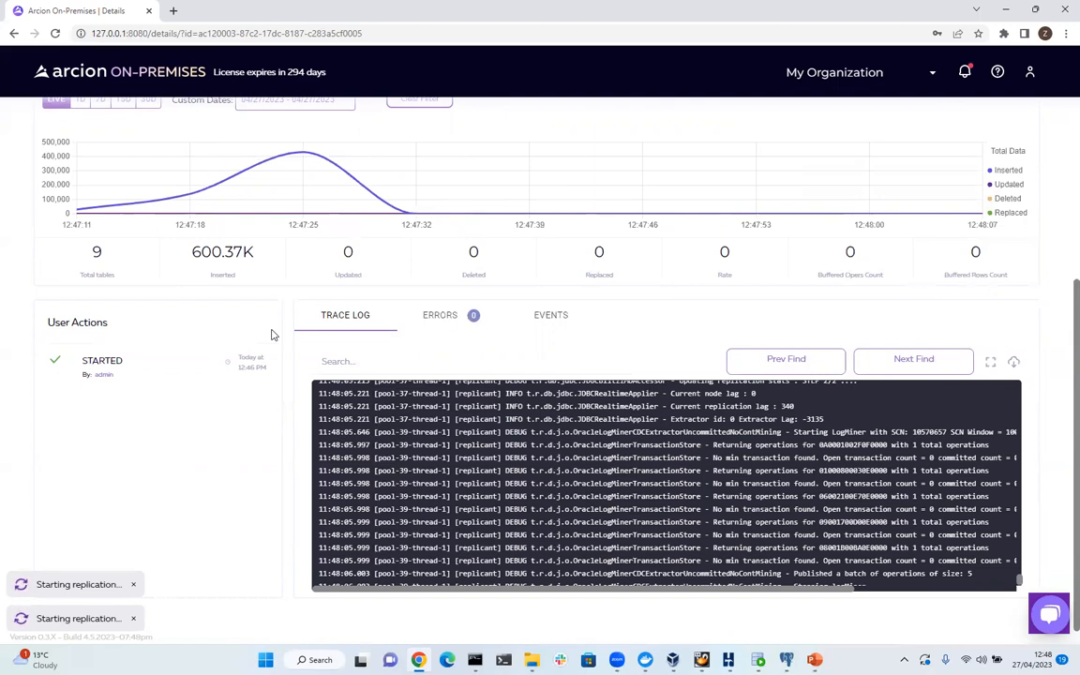
scroll(318, 258, "up", 1)
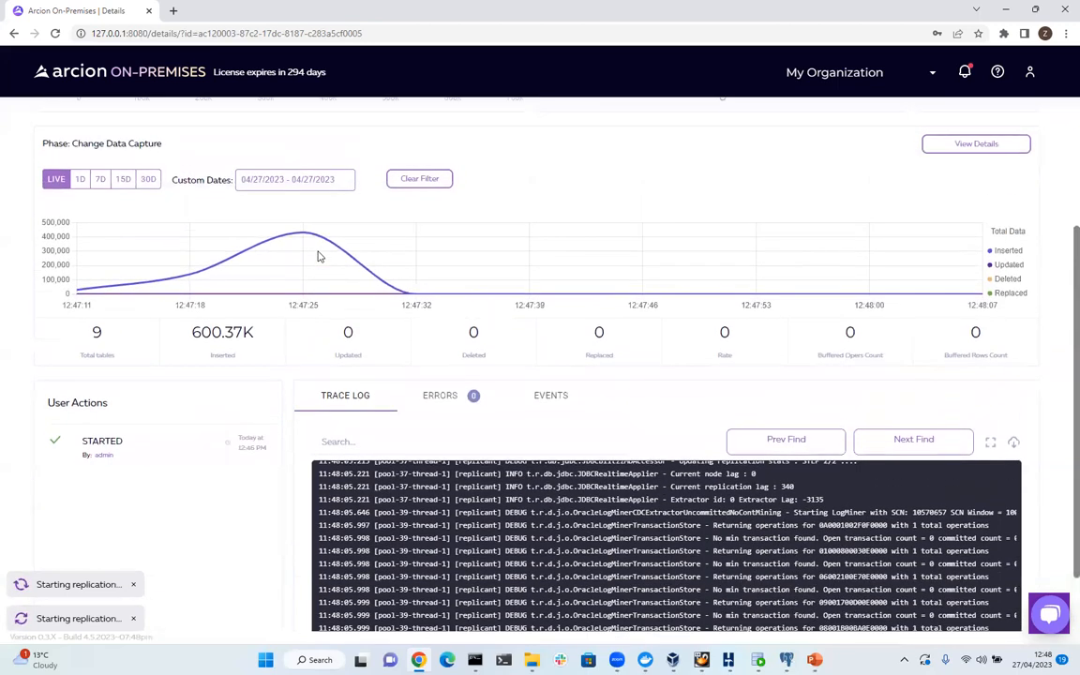
Open the per-table replication metrics and move and minimize the SQL*Plus window to uncover them.
left_click(966, 147)
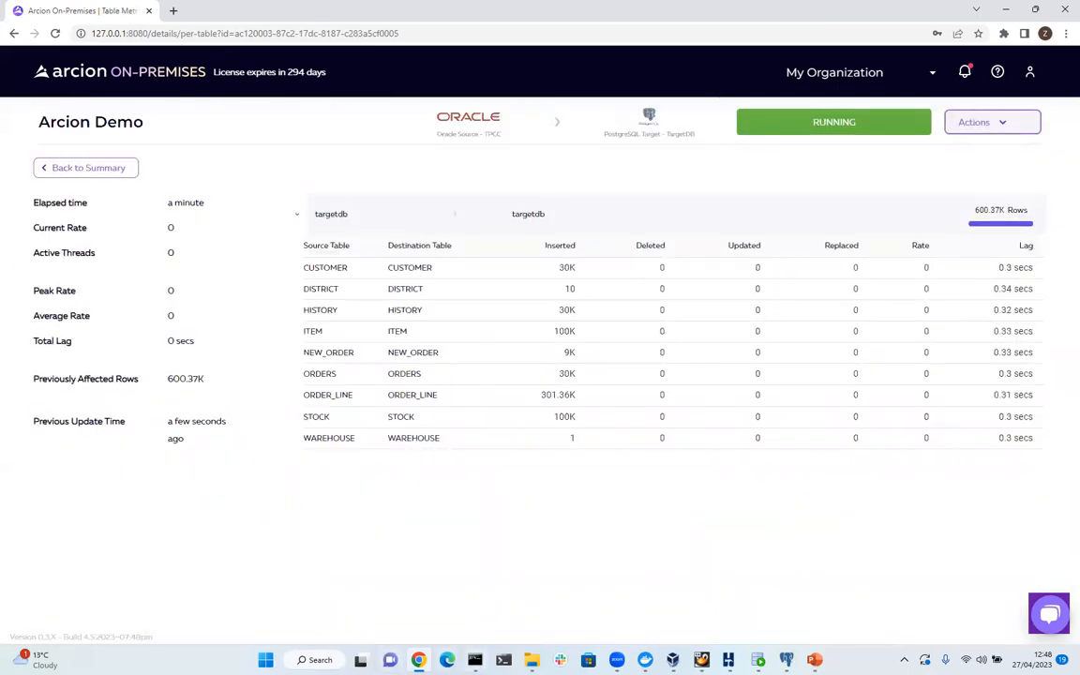
left_click(475, 659)
left_click_drag(514, 126, 849, 366)
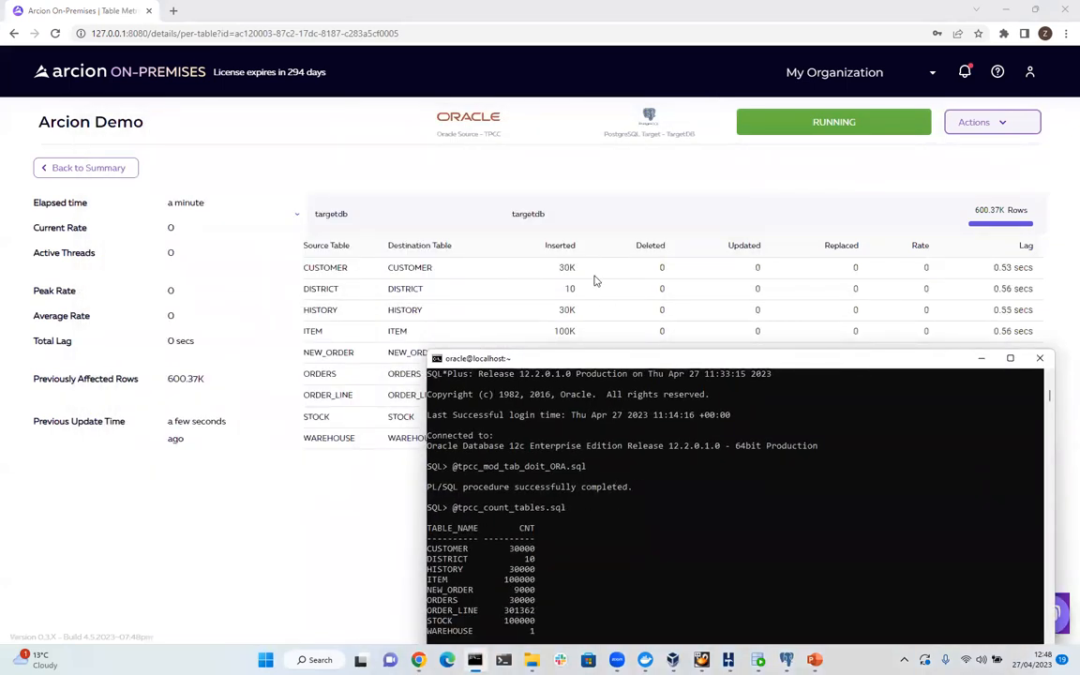
left_click_drag(589, 365, 776, 178)
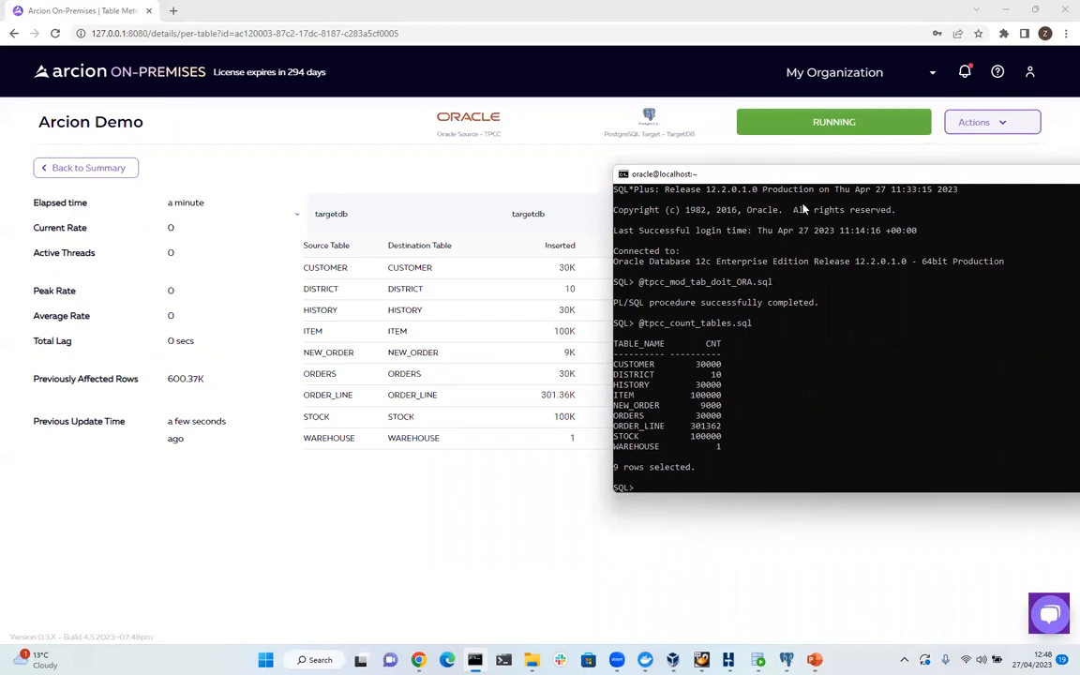
left_click_drag(799, 180, 496, 161)
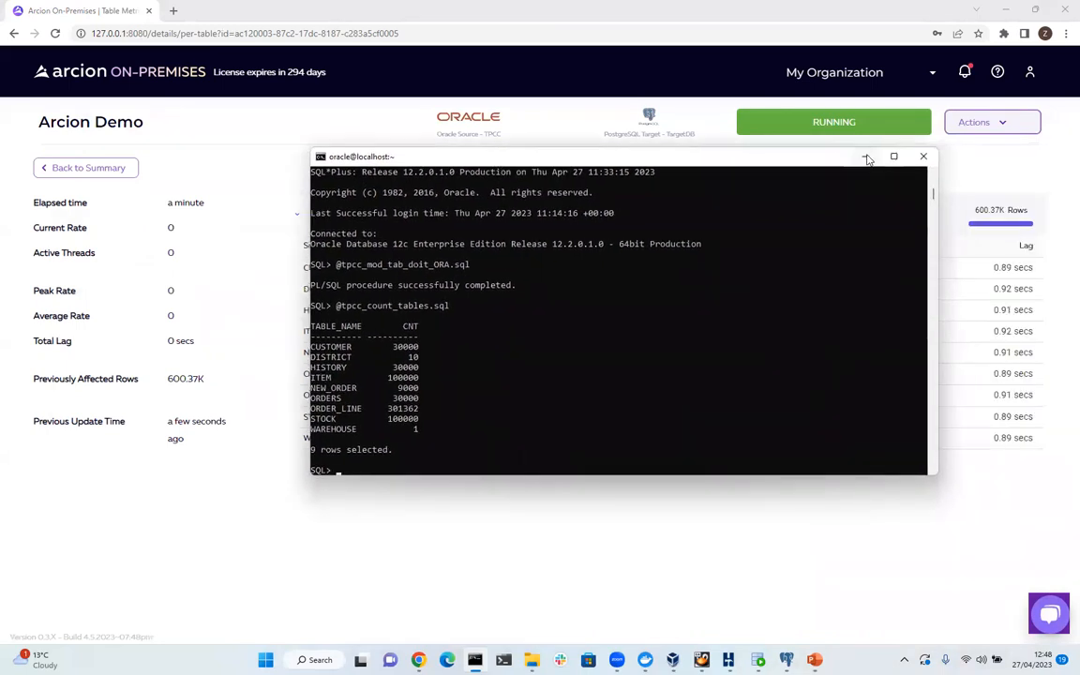
left_click(866, 156)
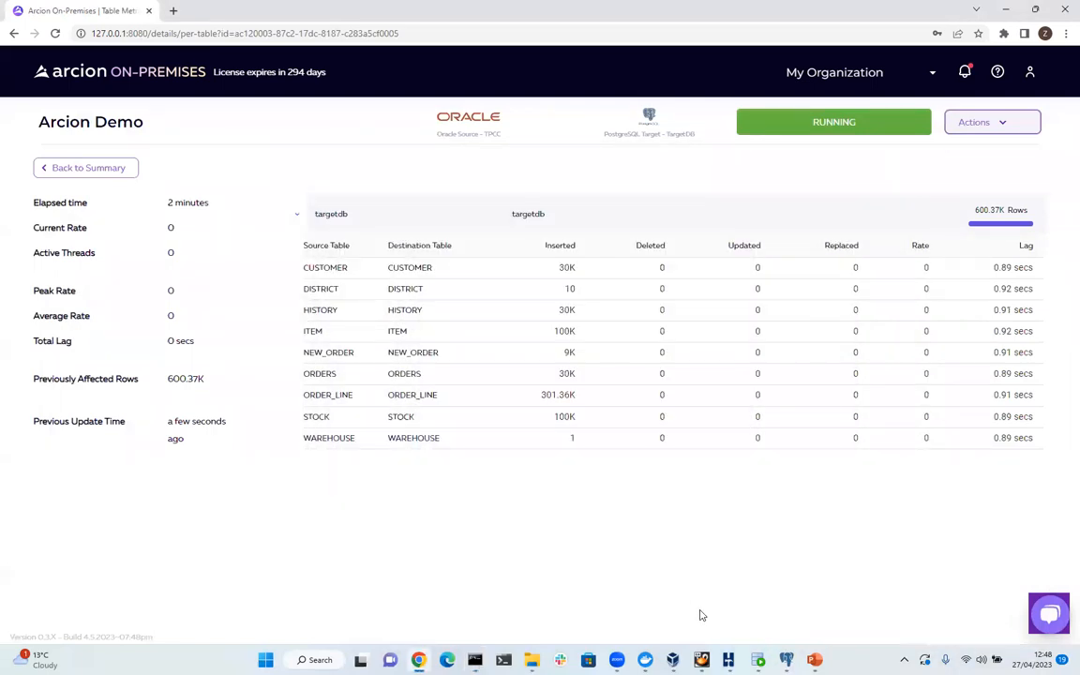
left_click(728, 660)
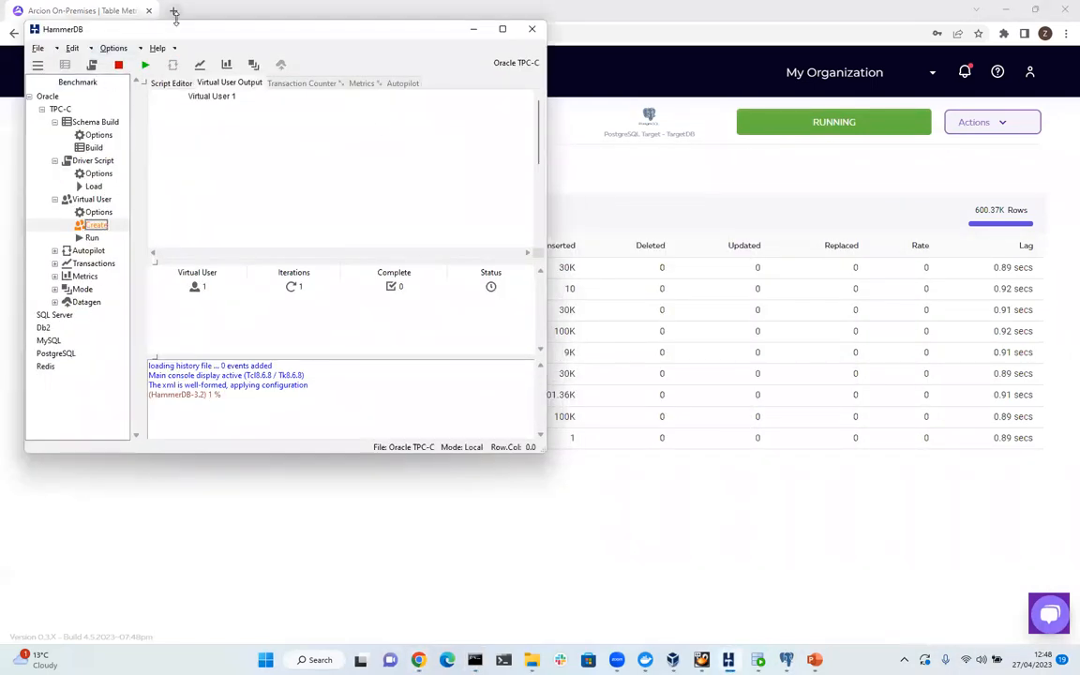
Shrink HammerDB, run the Oracle TPC-C virtual user workload, then switch to pgAdmin 4.
left_click_drag(178, 22, 356, 132)
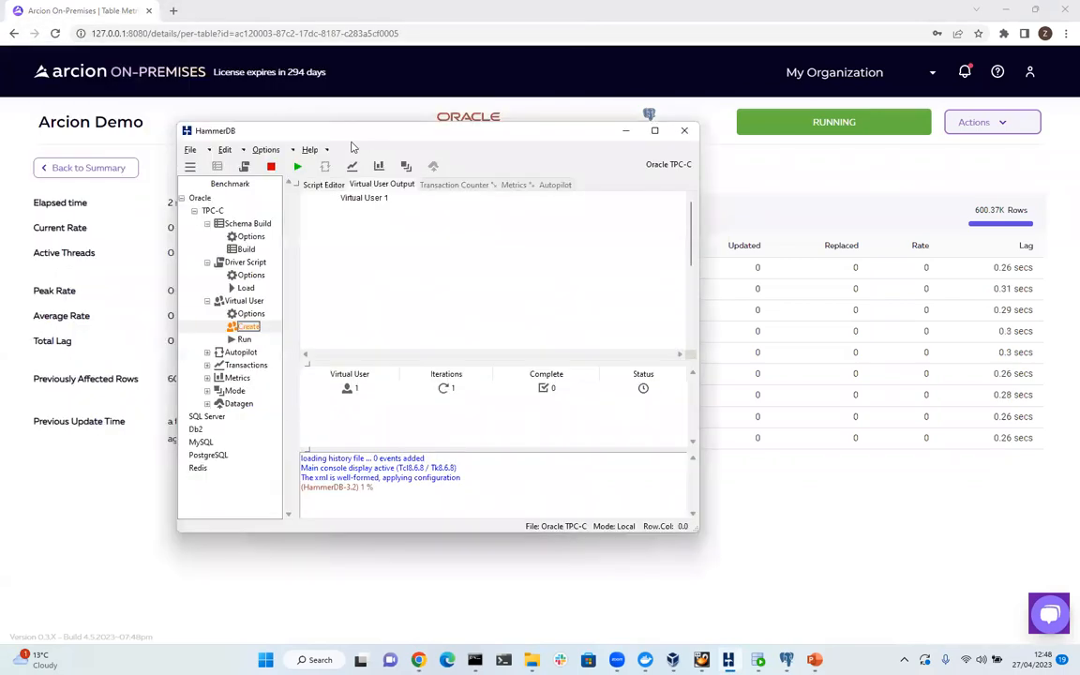
left_click(297, 169)
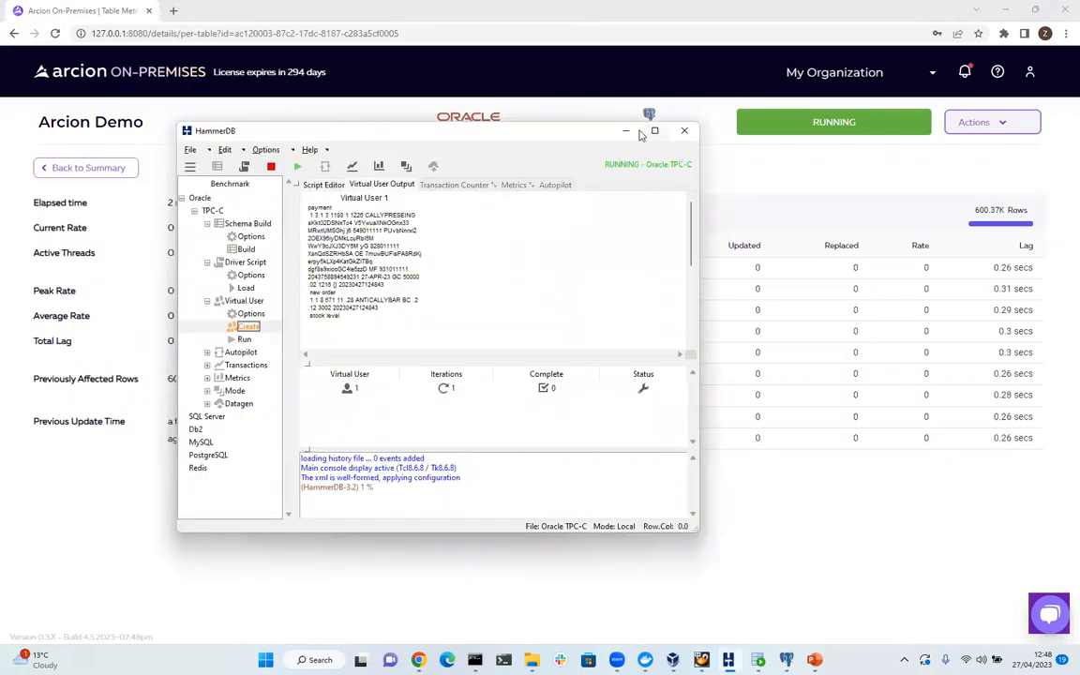
left_click(625, 130)
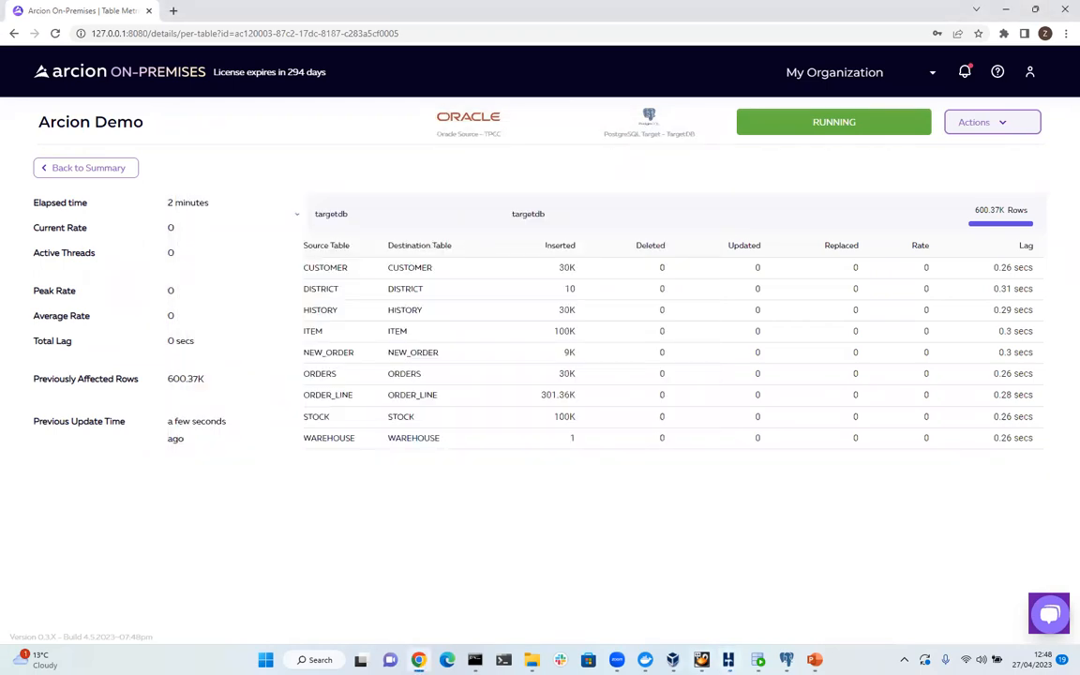
left_click(728, 659)
left_click(728, 660)
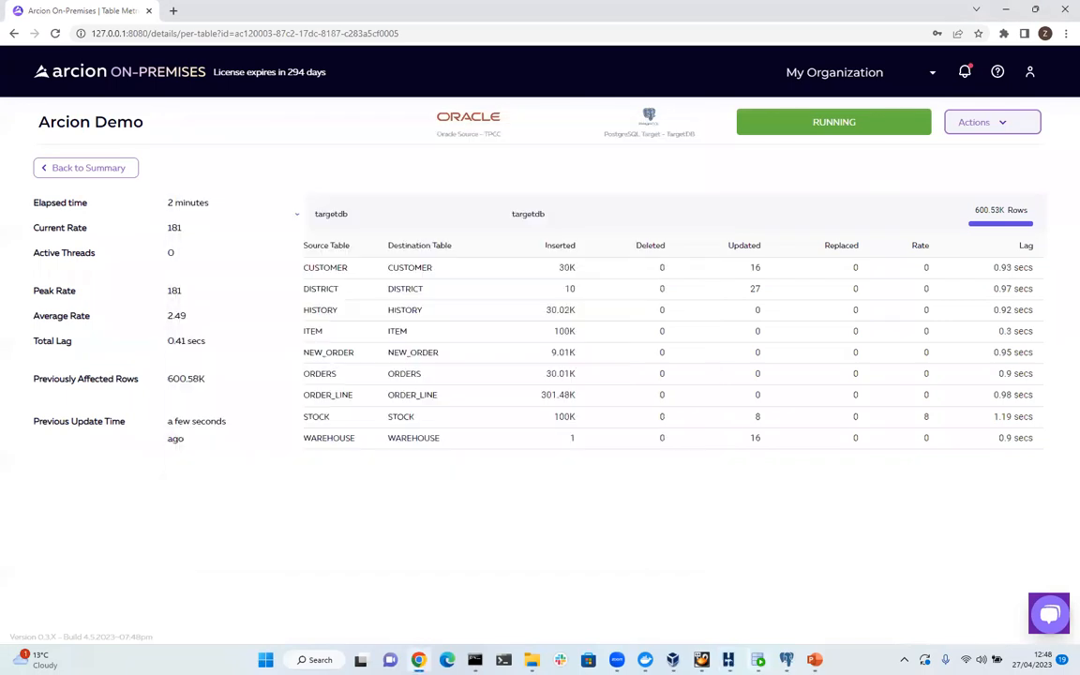
left_click(787, 660)
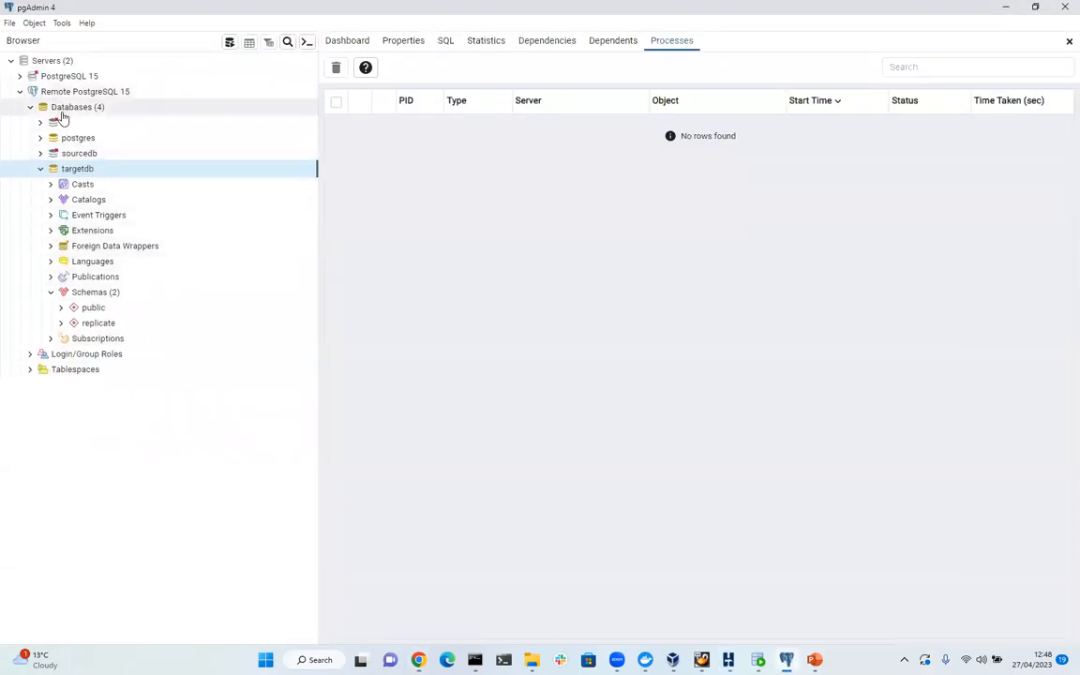
Refresh targetdb, expand Schemas > TPCC > Tables, and view all rows of CUSTOMER.
right_click(82, 177)
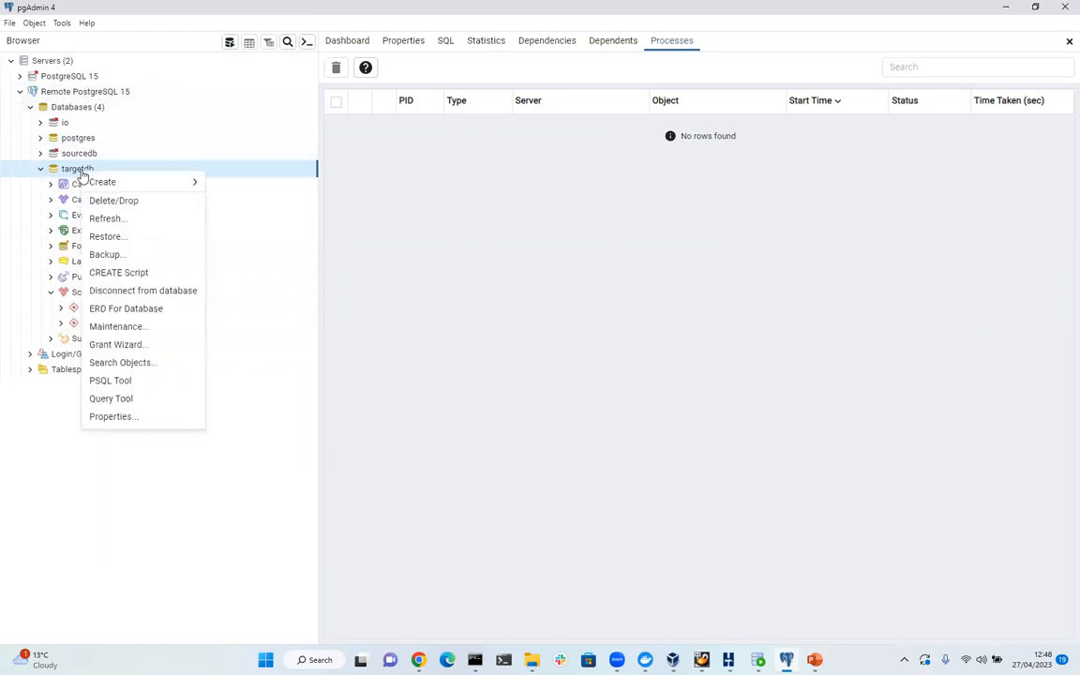
left_click(139, 219)
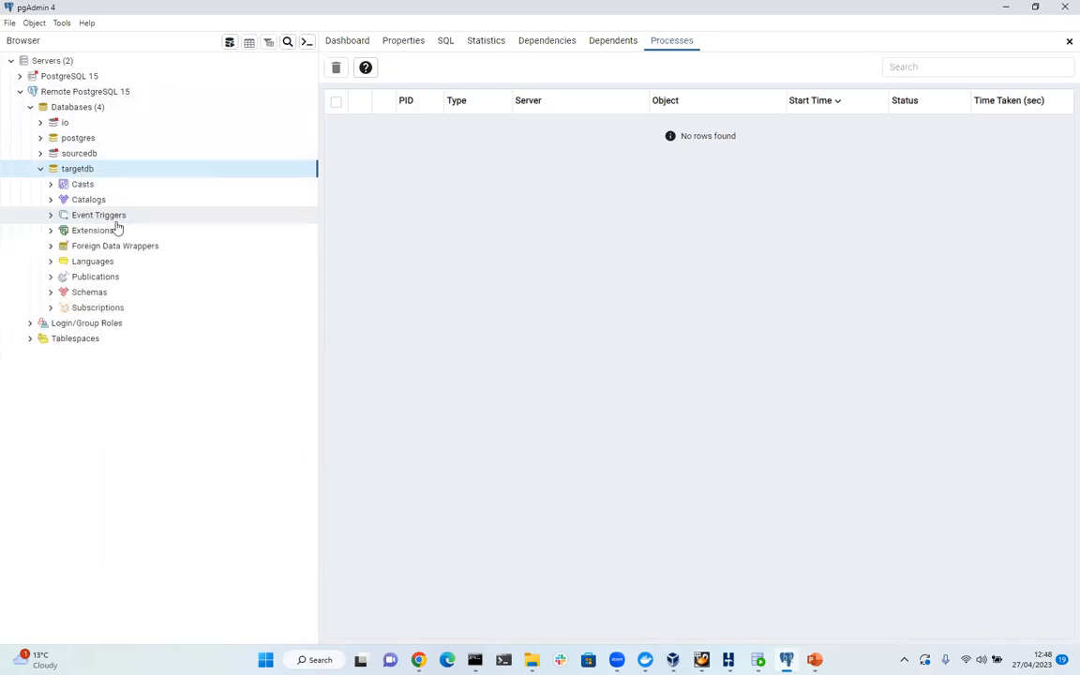
left_click(50, 292)
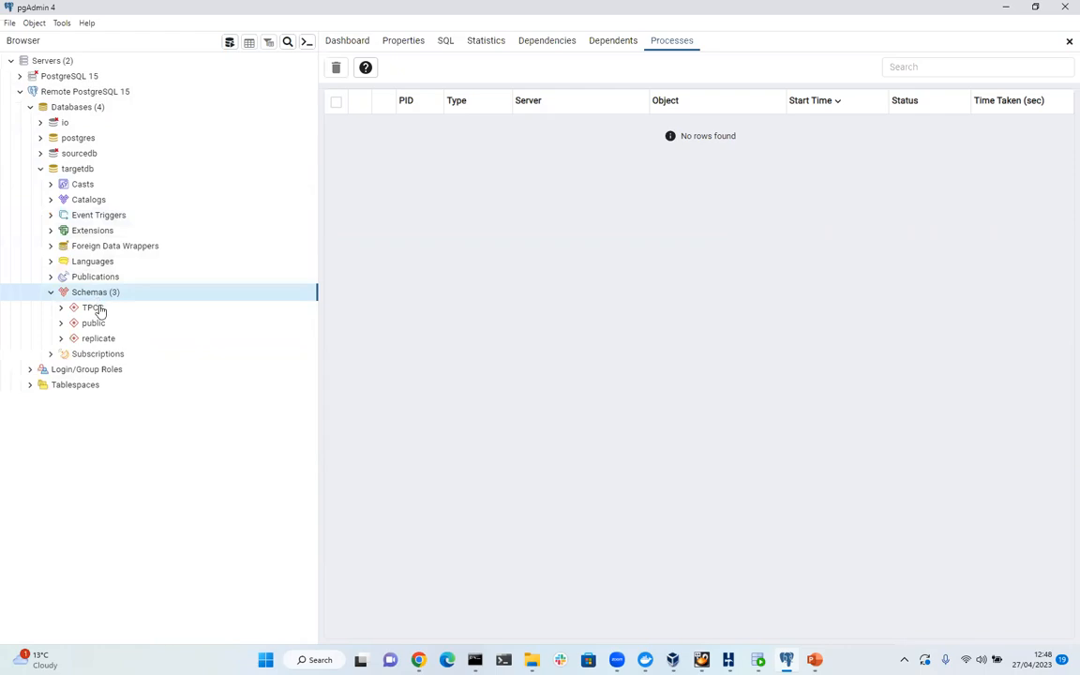
left_click(61, 308)
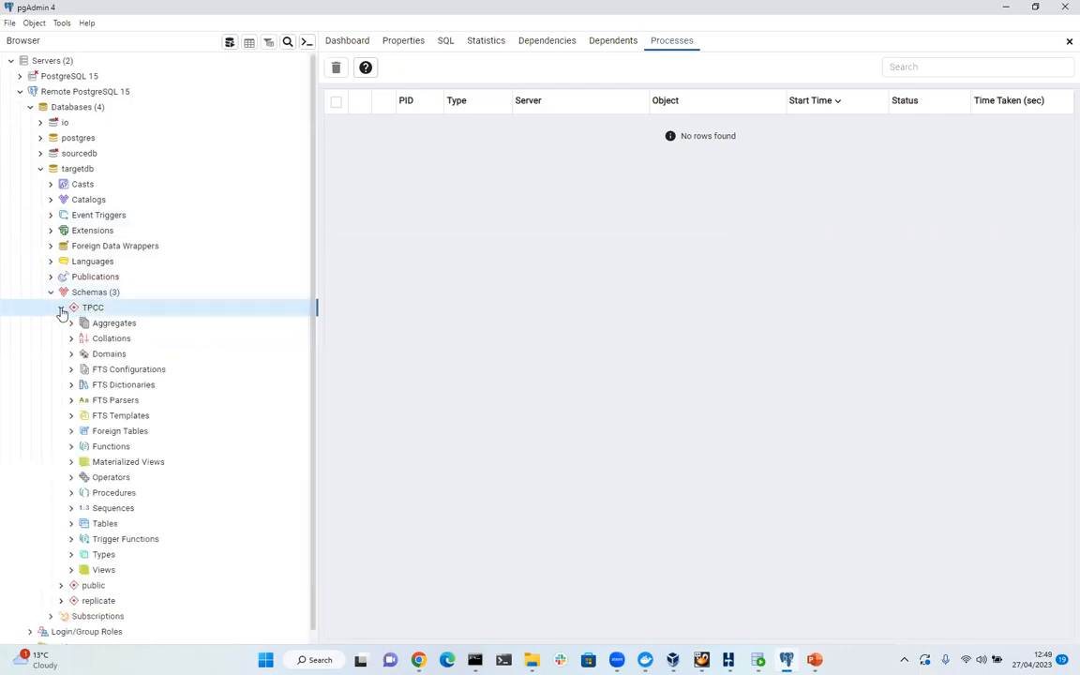
left_click(71, 523)
scroll(140, 464, "down", 3)
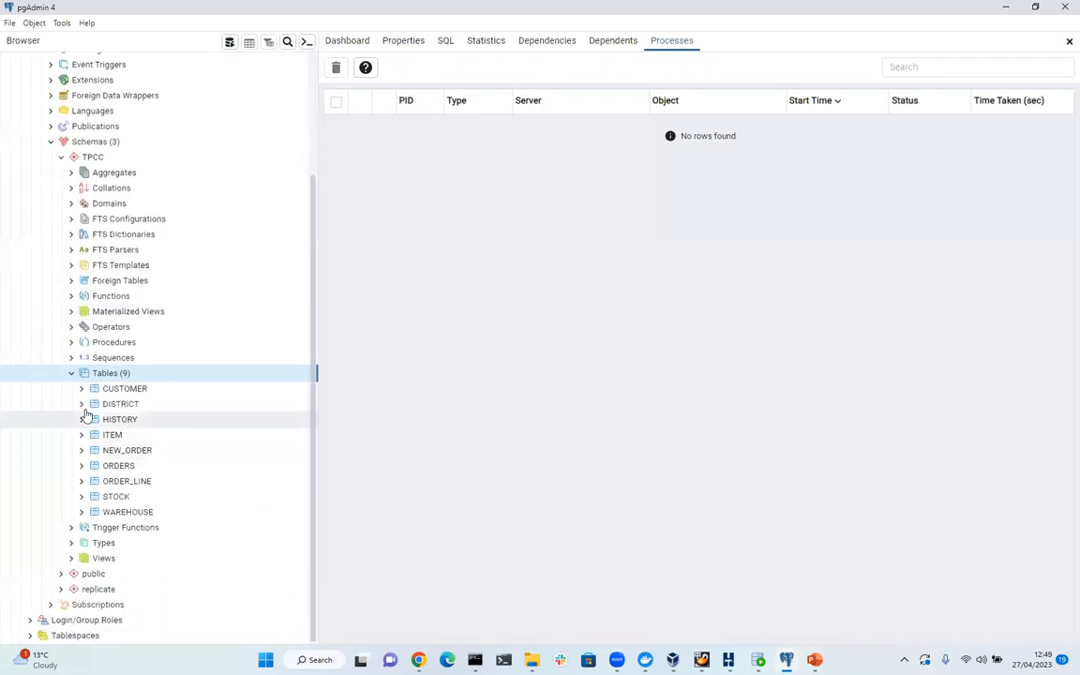
right_click(128, 390)
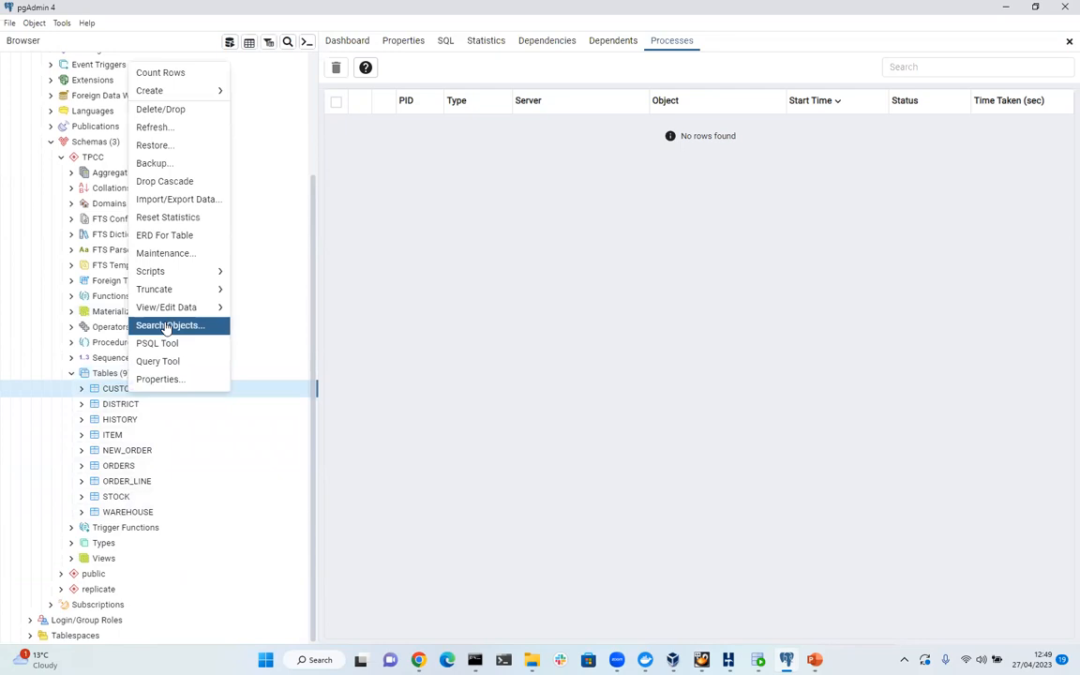
left_click(240, 313)
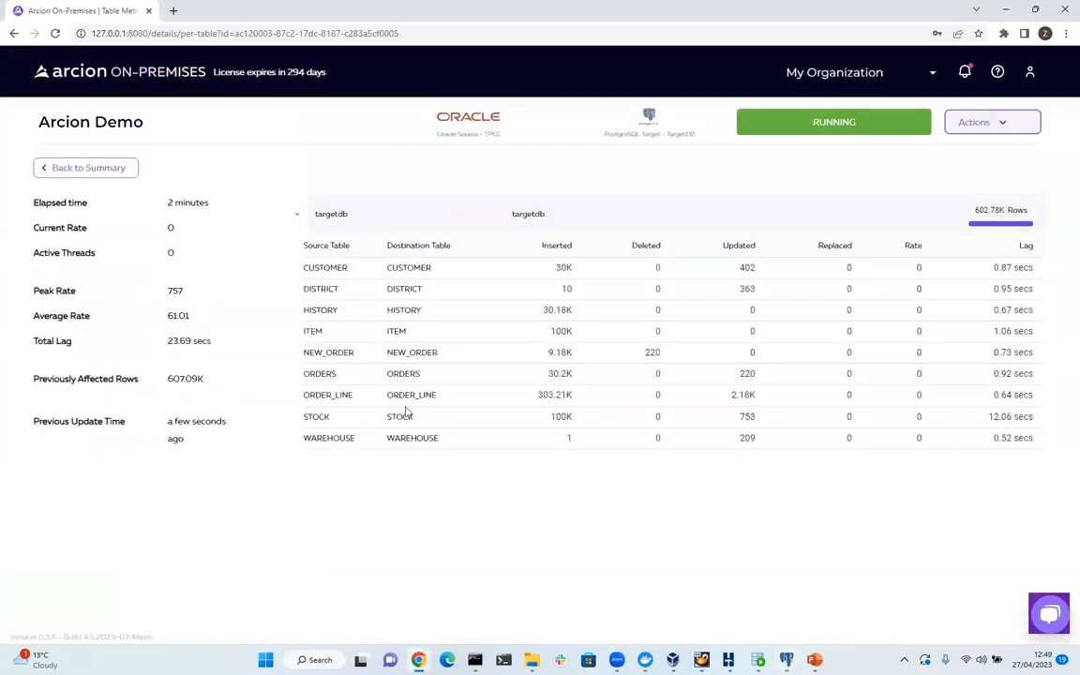
Return to the Arcion Demo summary page and scroll through its overview charts.
left_click(87, 168)
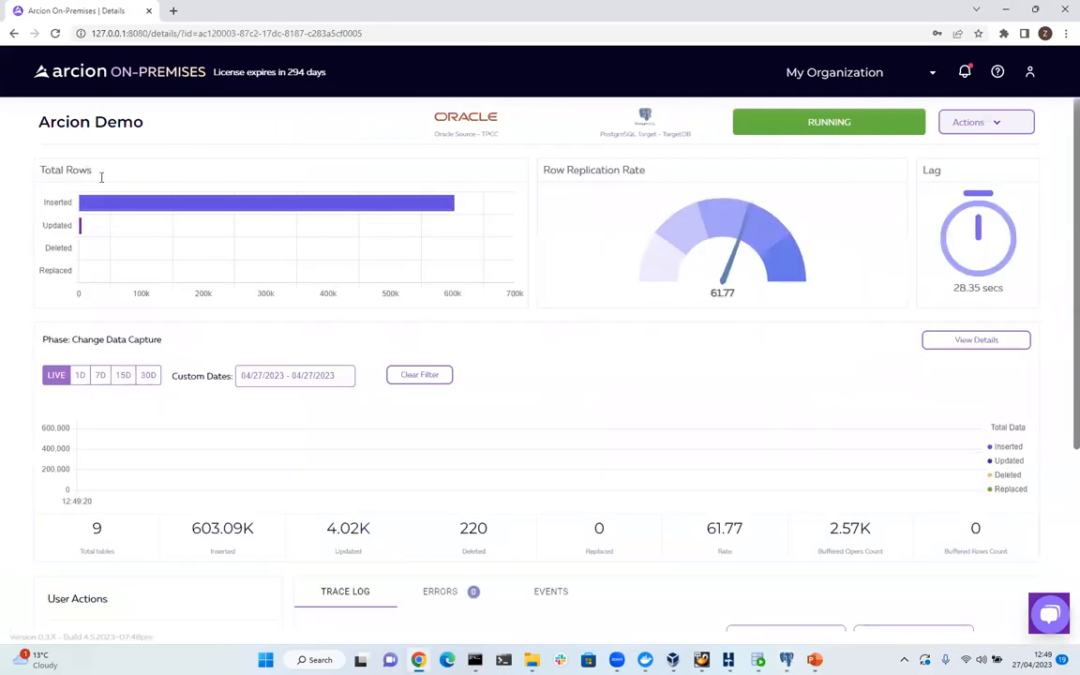
scroll(549, 469, "down", 2)
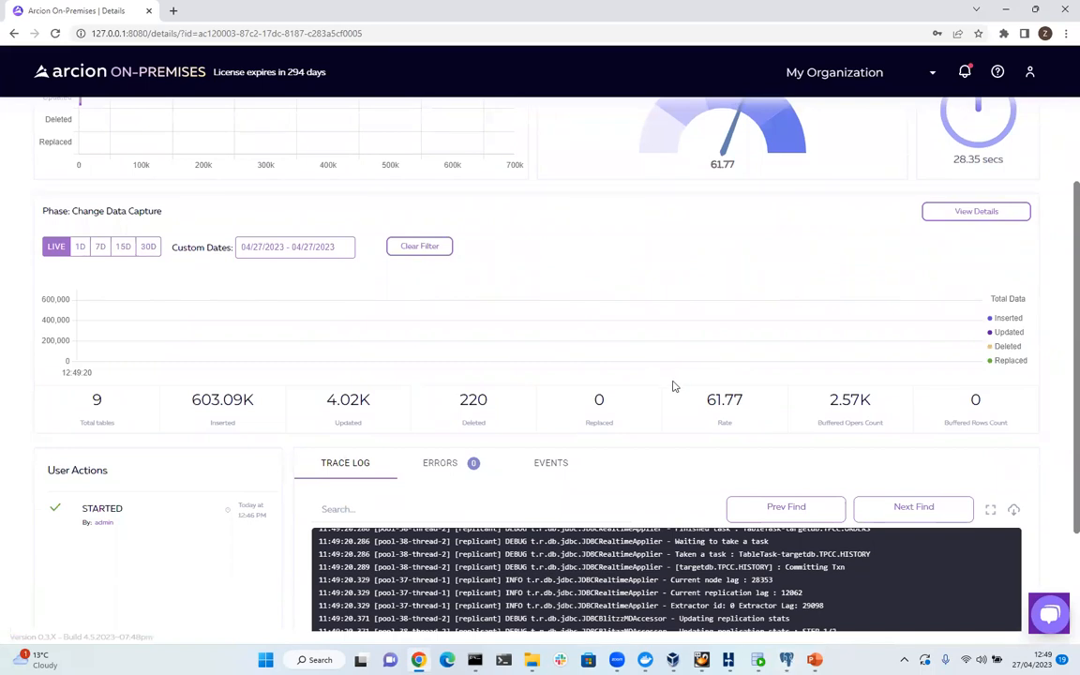
scroll(607, 342, "up", 1)
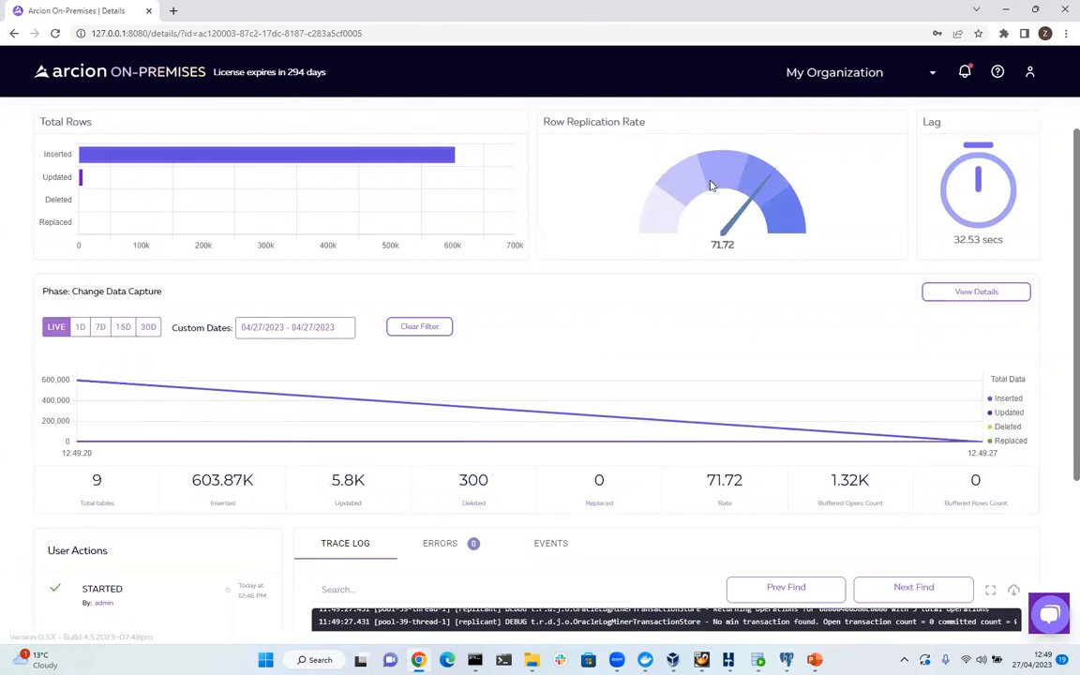
scroll(750, 228, "down", 3)
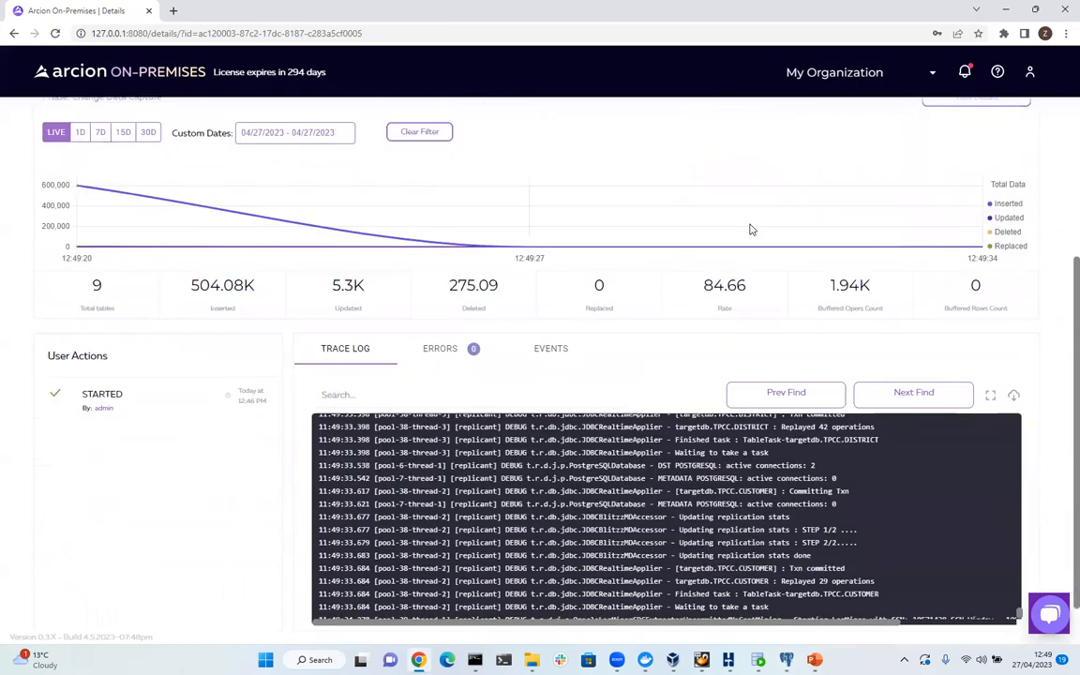
scroll(741, 225, "down", 1)
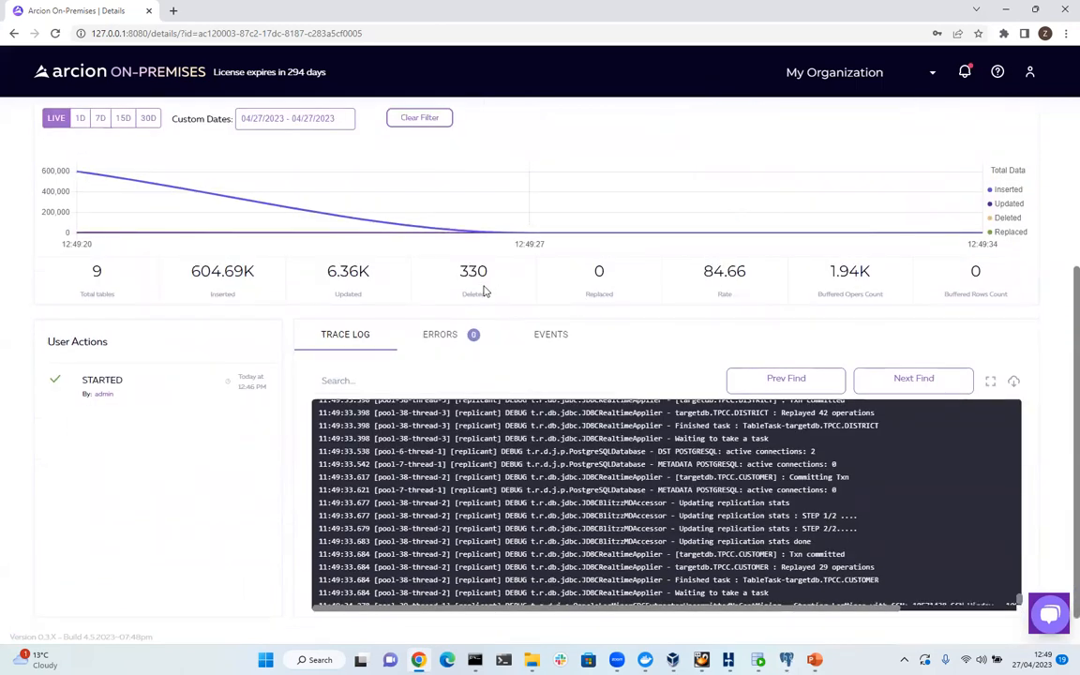
Hide the Inserted and Updated chart series, then return to the Replications list.
left_click(1006, 191)
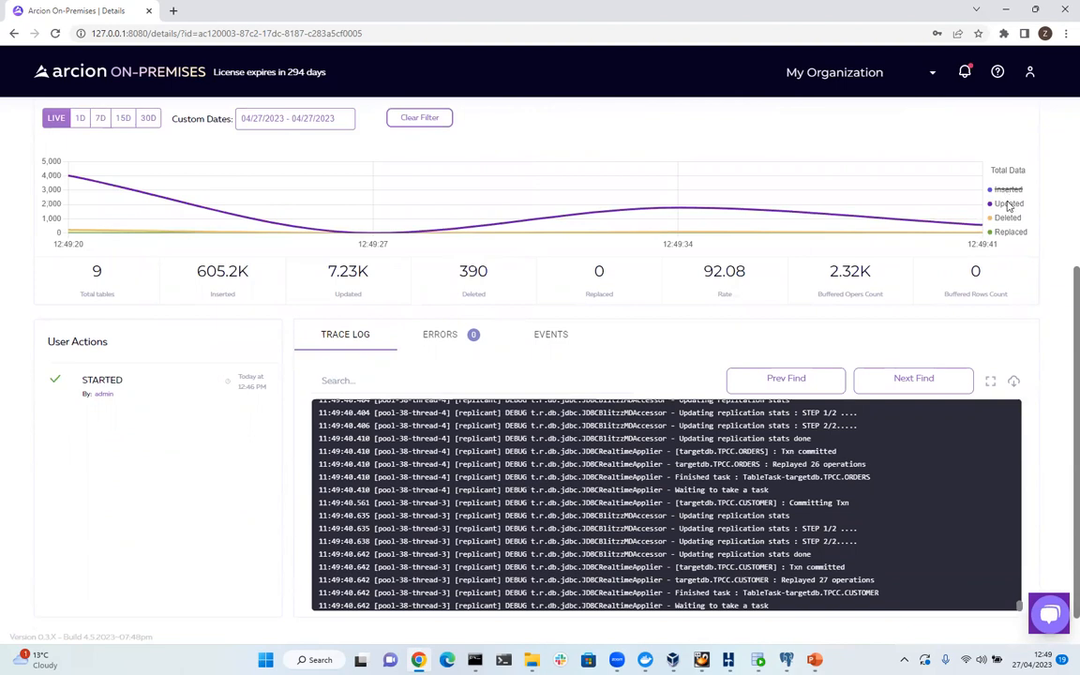
left_click(1008, 204)
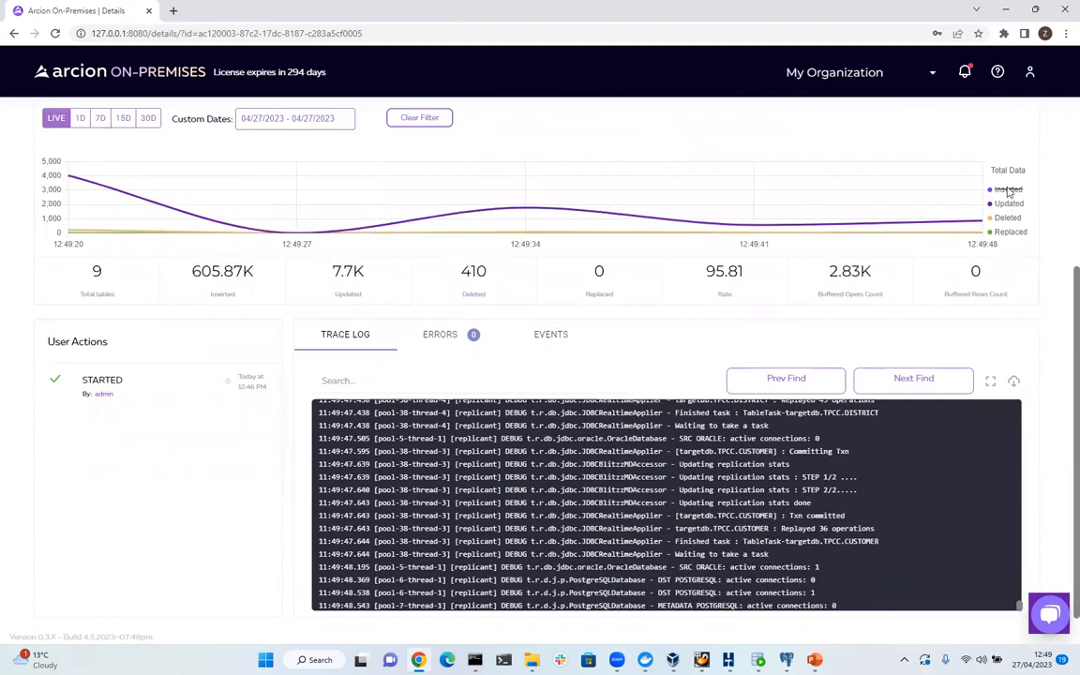
scroll(715, 295, "down", 1)
scroll(714, 291, "up", 5)
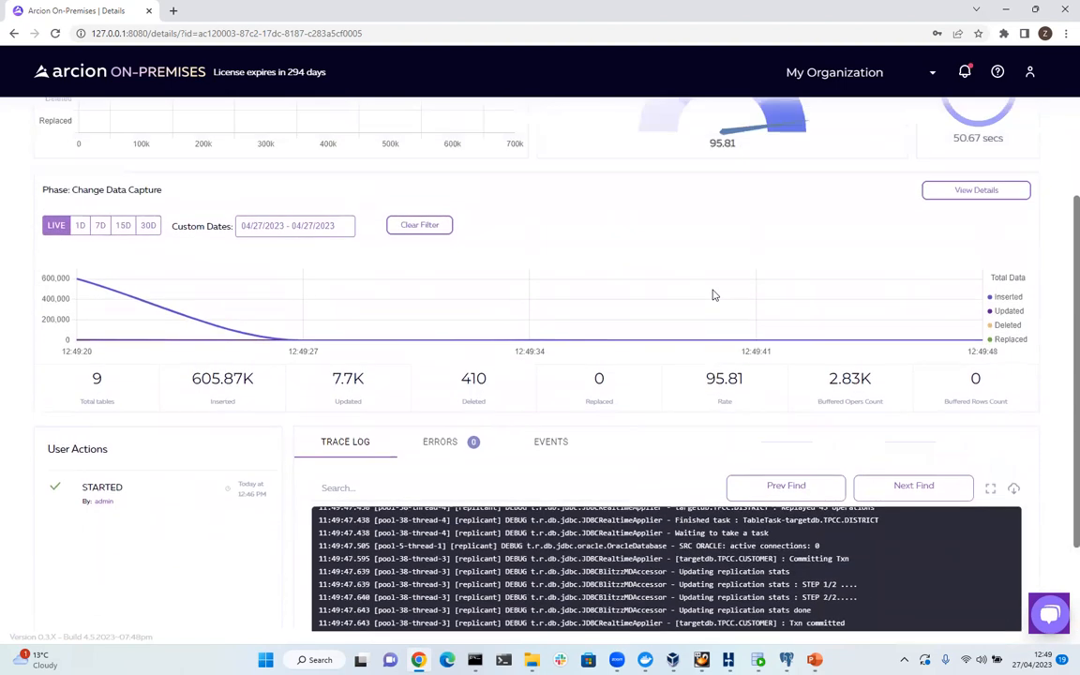
left_click(143, 73)
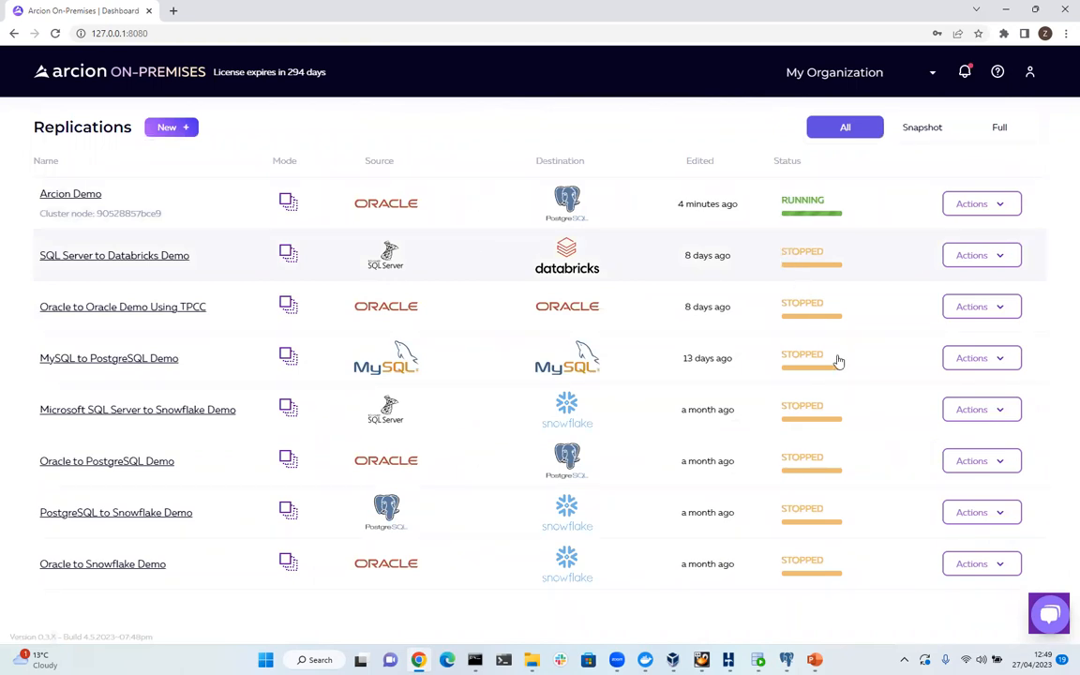
Present slide 3 of Oracle to PostgreSQL.pptx full-screen, swapping presenter view and slide show.
left_click(813, 658)
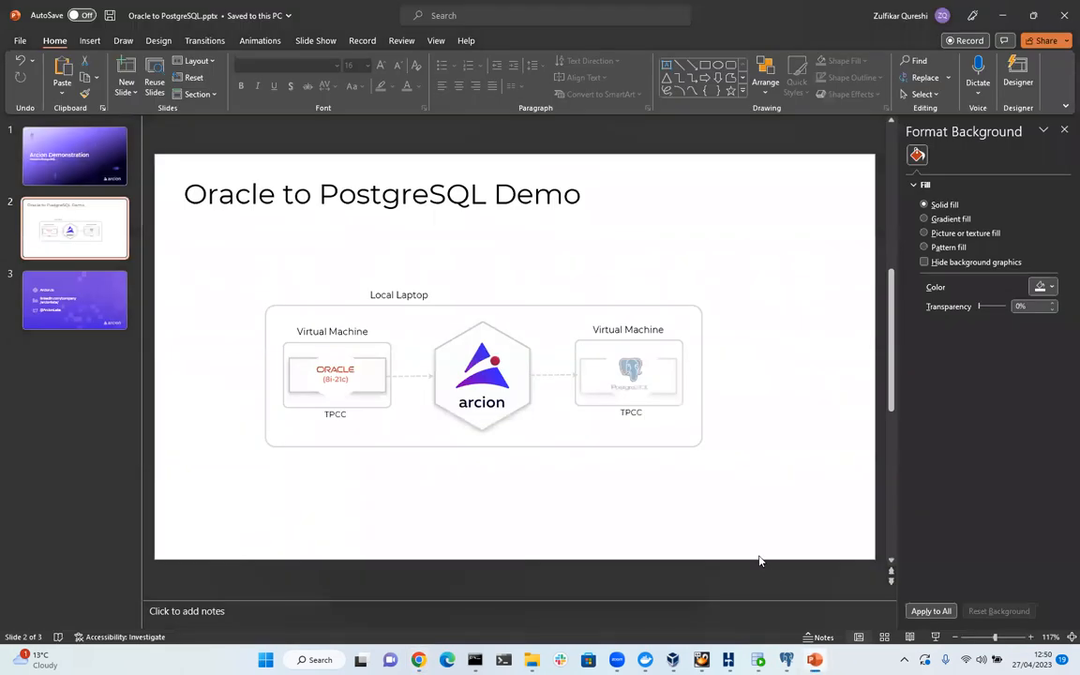
left_click(90, 278)
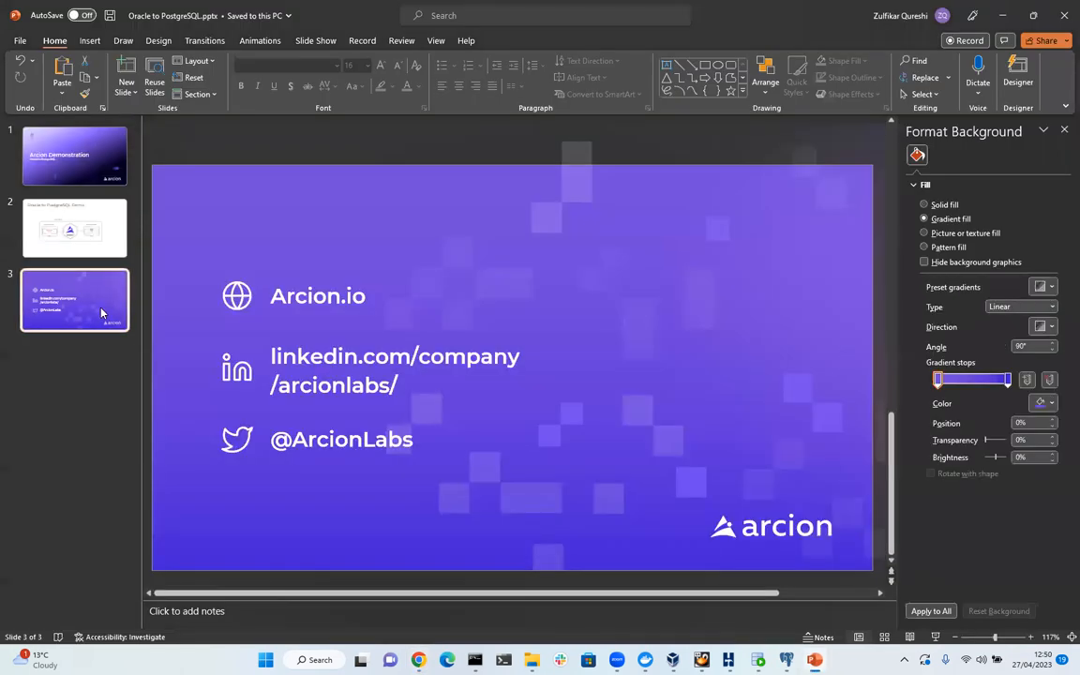
left_click(935, 637)
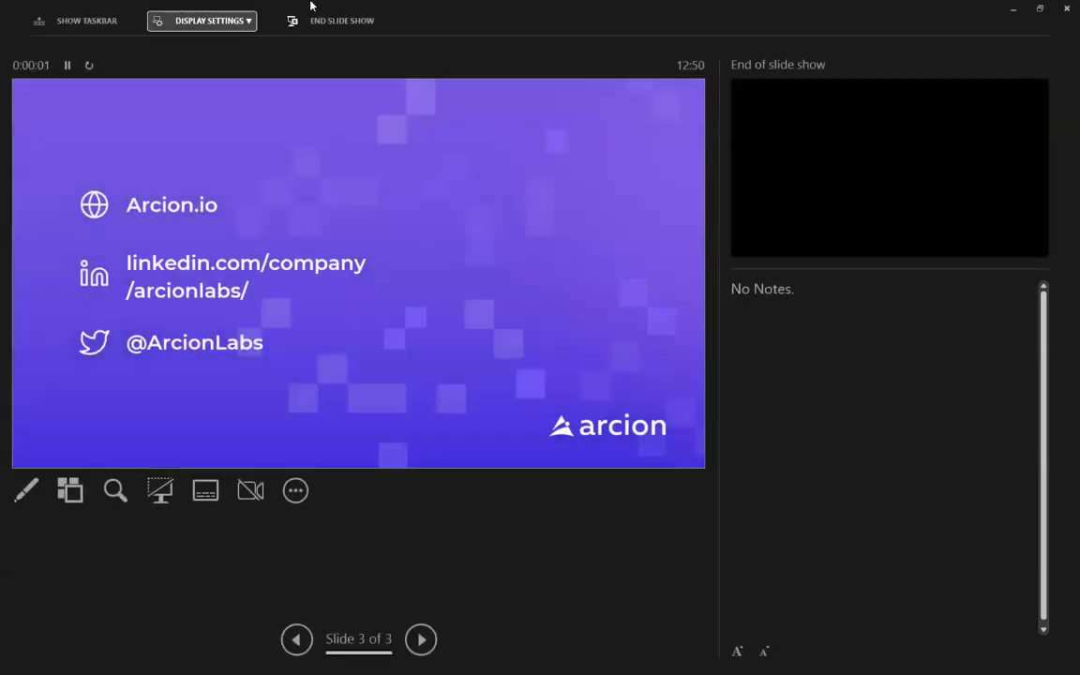
left_click(210, 20)
left_click(236, 47)
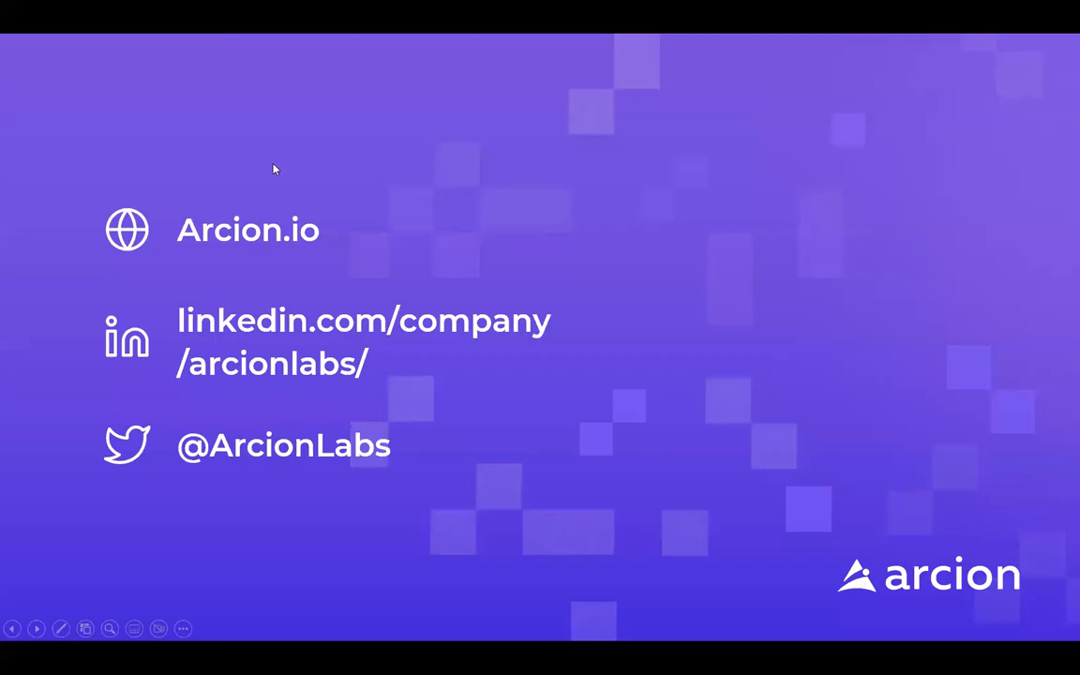